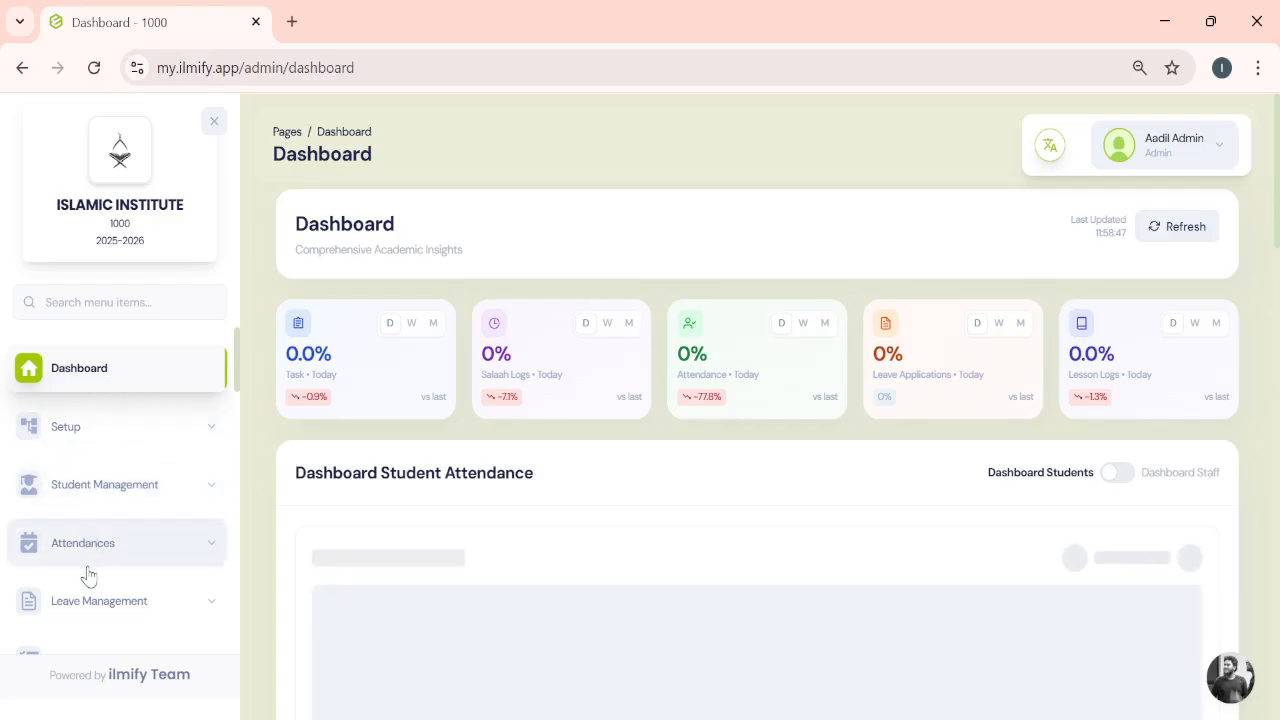
- Expand the Fees section of the menu and open the Fee Dashboard
scroll(88, 573, "down", 3)
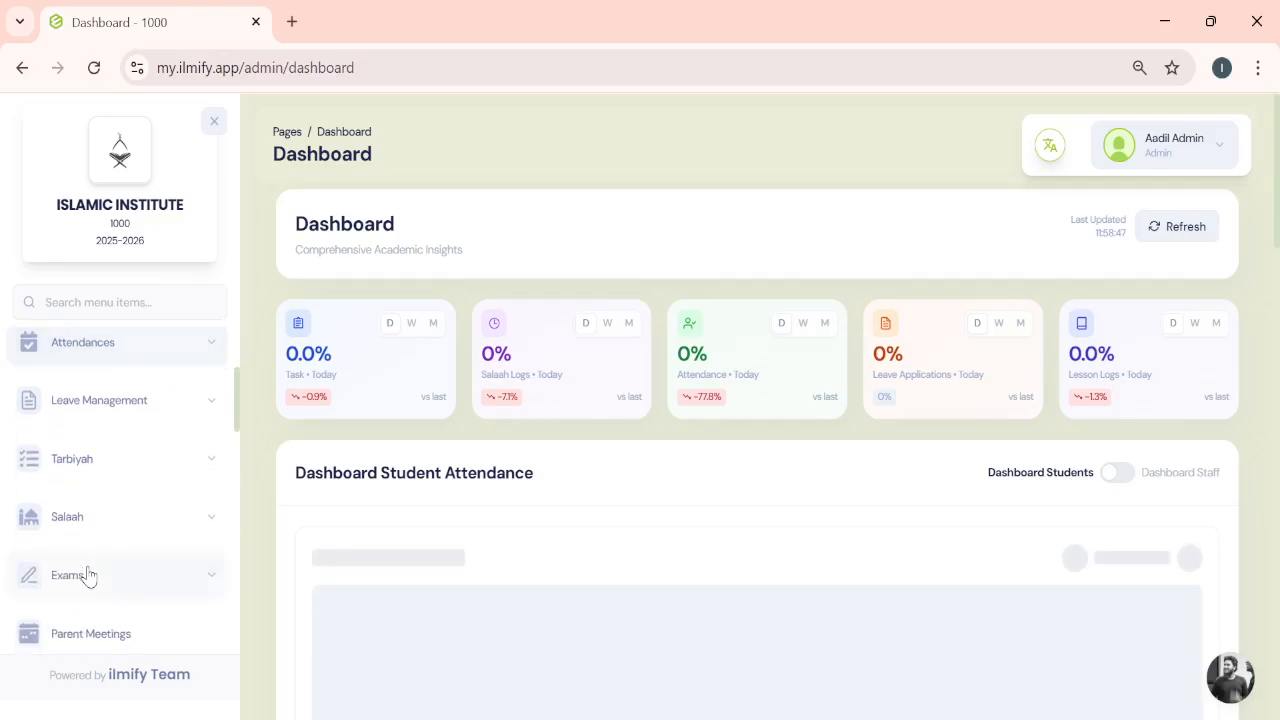
scroll(88, 573, "down", 3)
scroll(88, 573, "down", 3)
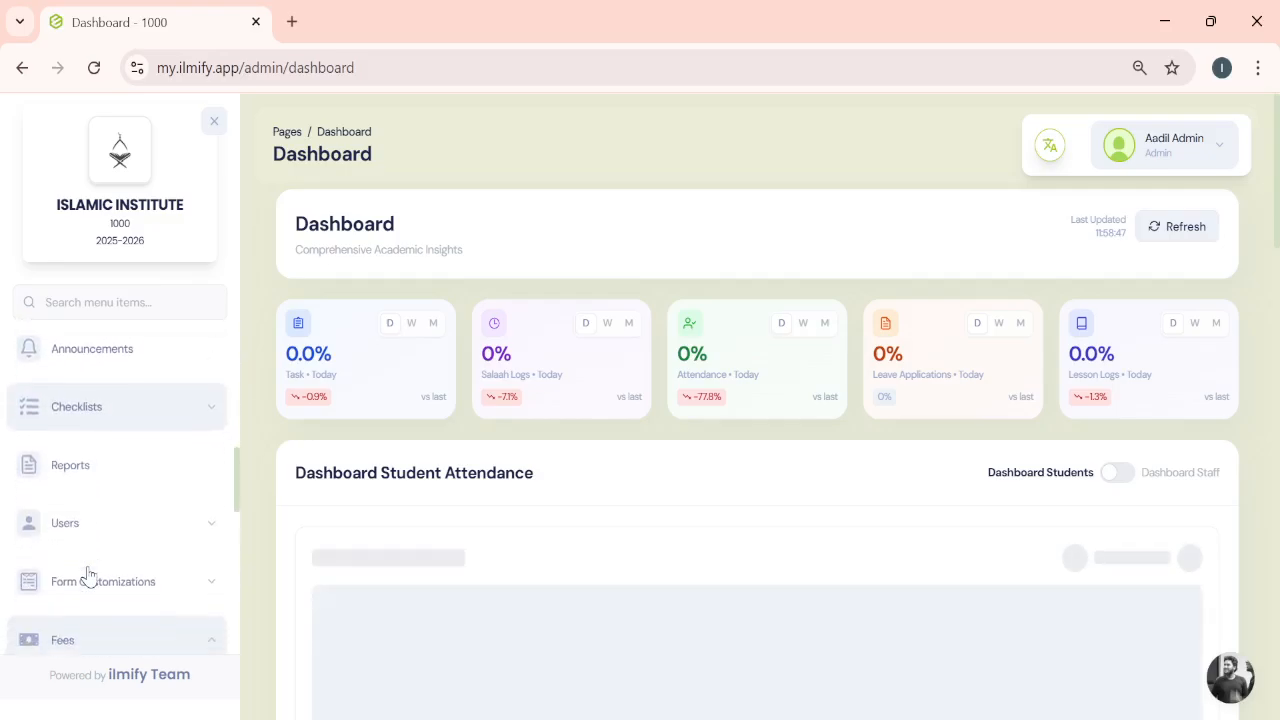
scroll(88, 575, "down", 1)
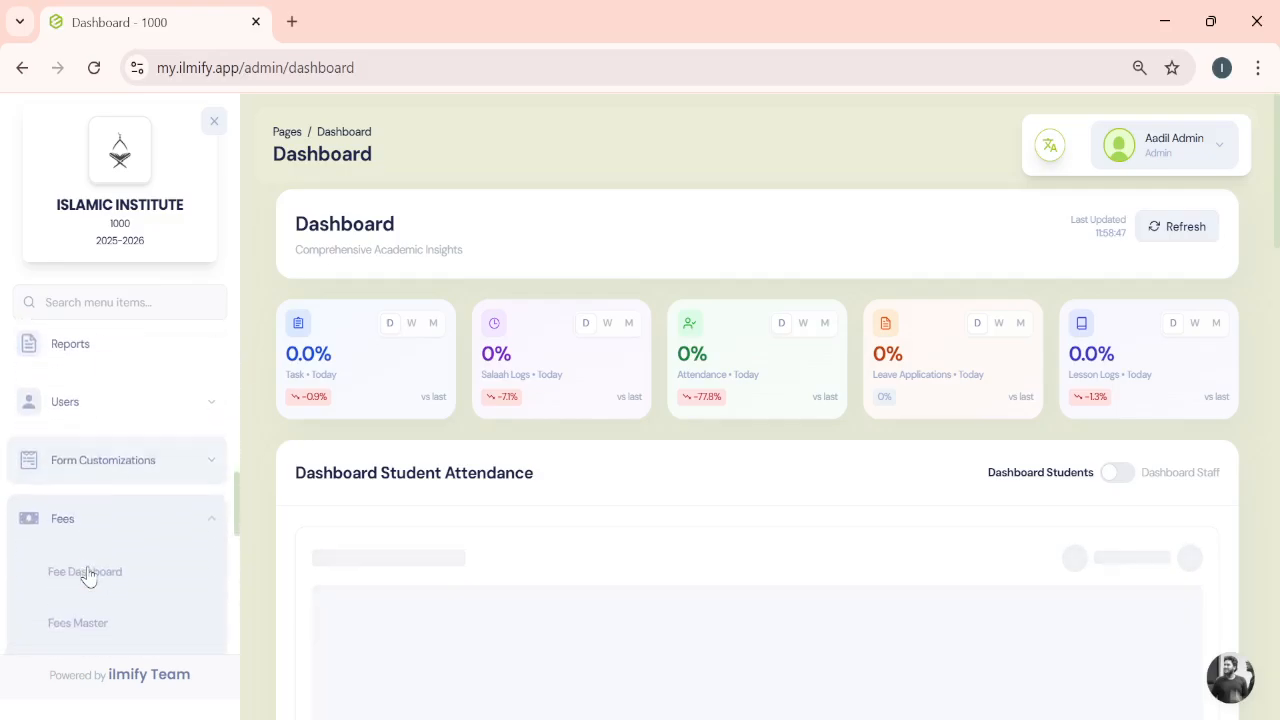
left_click(80, 515)
left_click(191, 532)
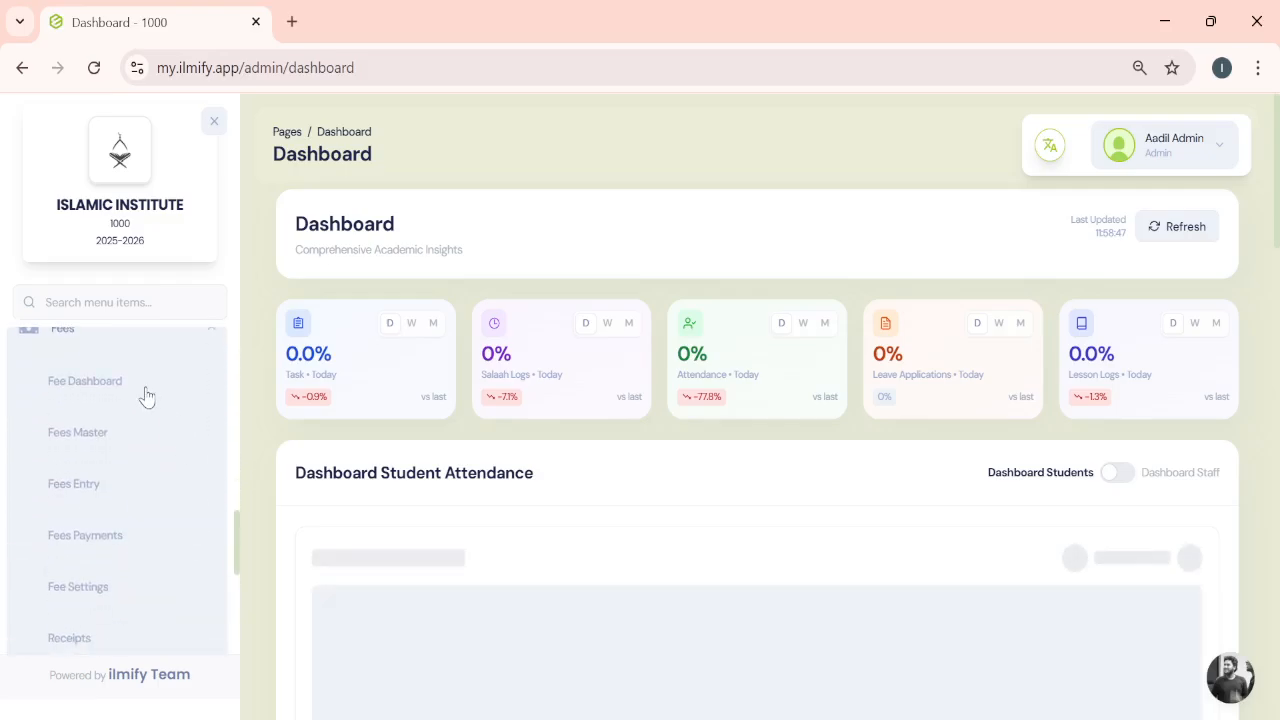
left_click(86, 386)
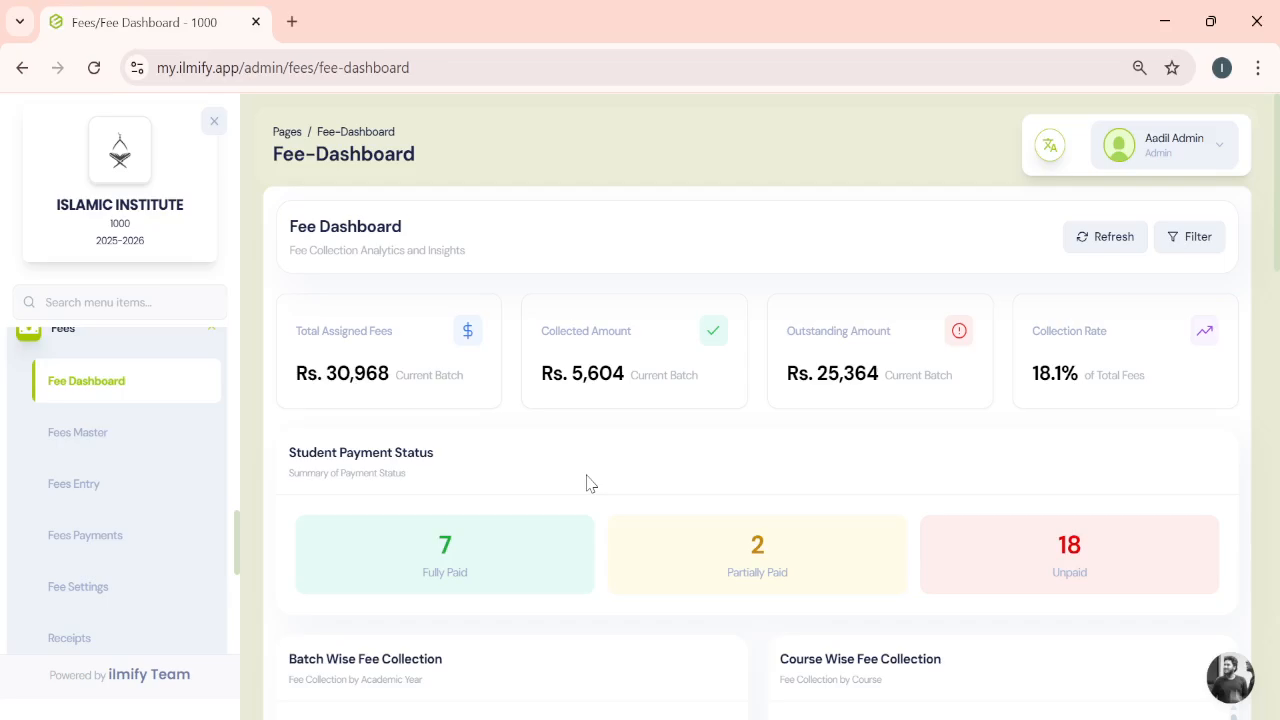
- Review the fee dashboard's summary cards, payment status and batch and course collection tables
scroll(655, 432, "down", 2)
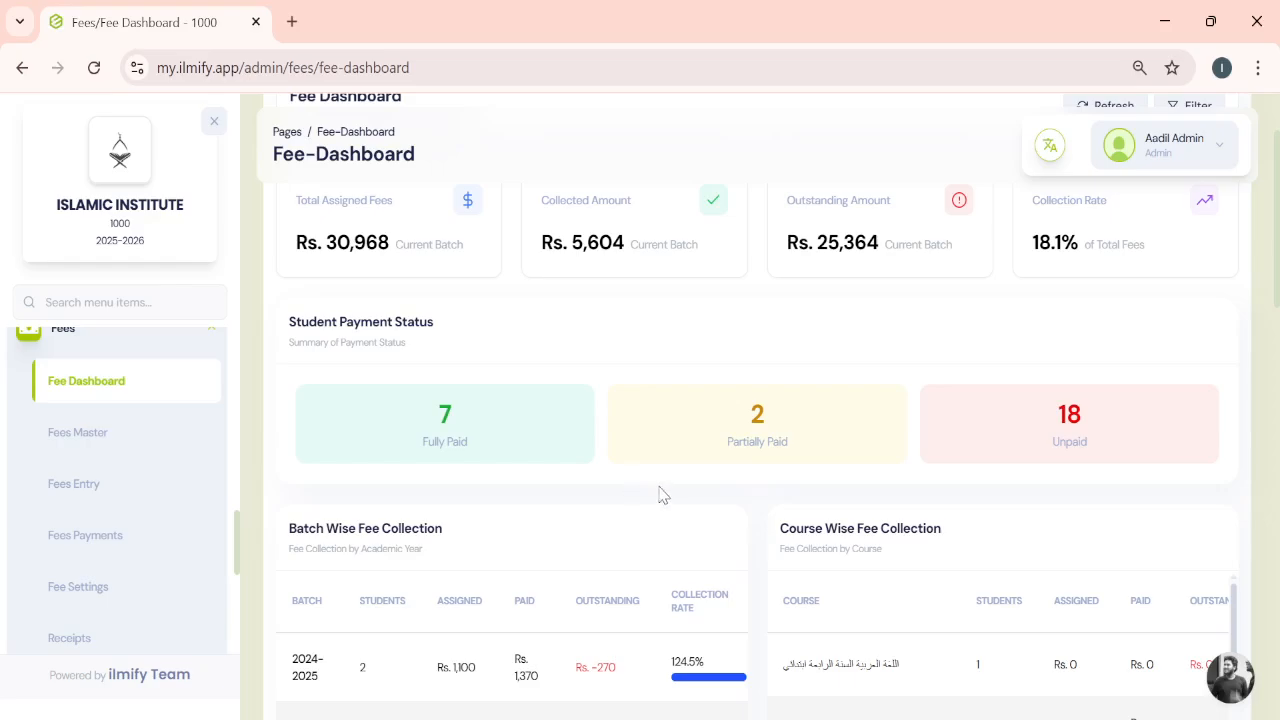
scroll(743, 534, "down", 2)
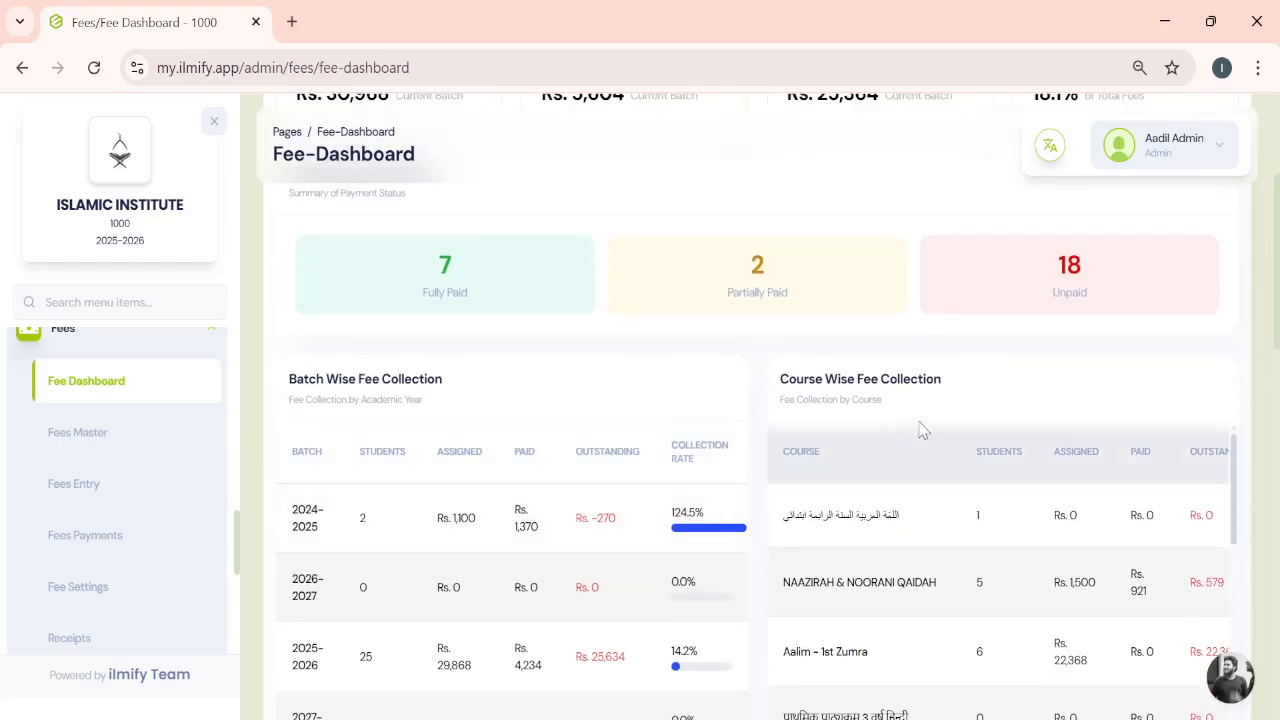
scroll(697, 429, "down", 4)
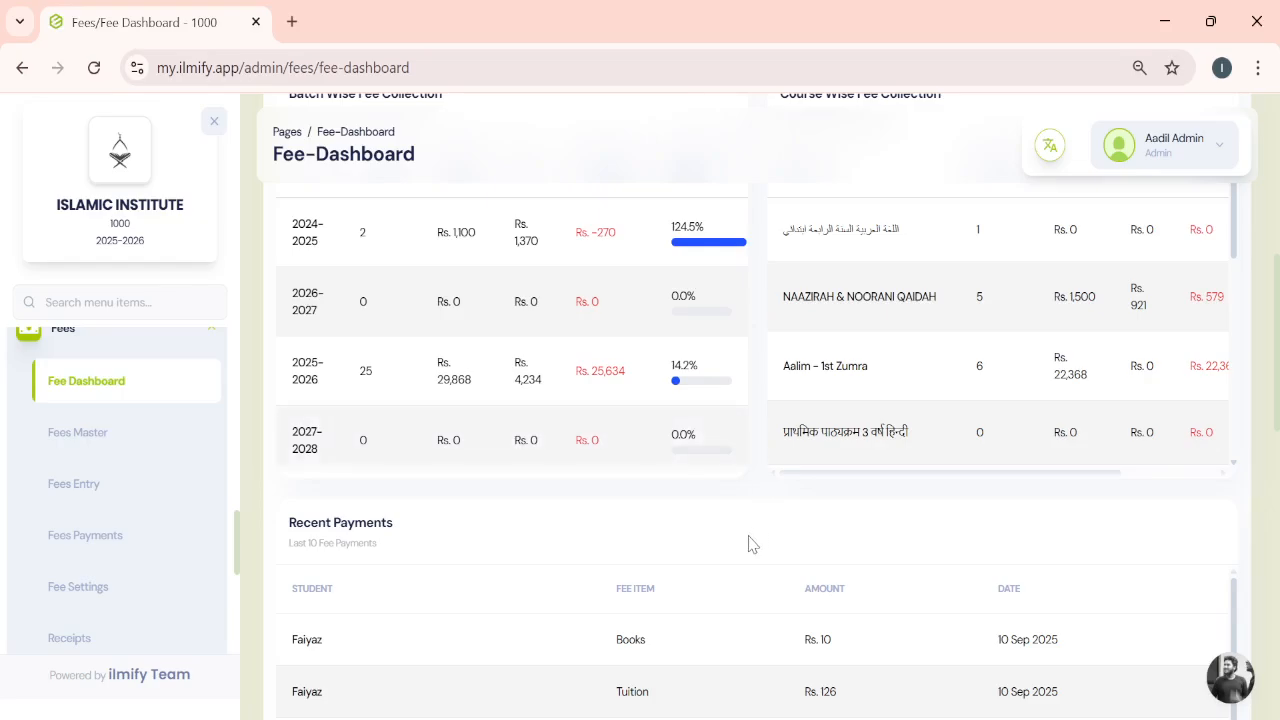
scroll(750, 543, "down", 3)
scroll(750, 543, "up", 7)
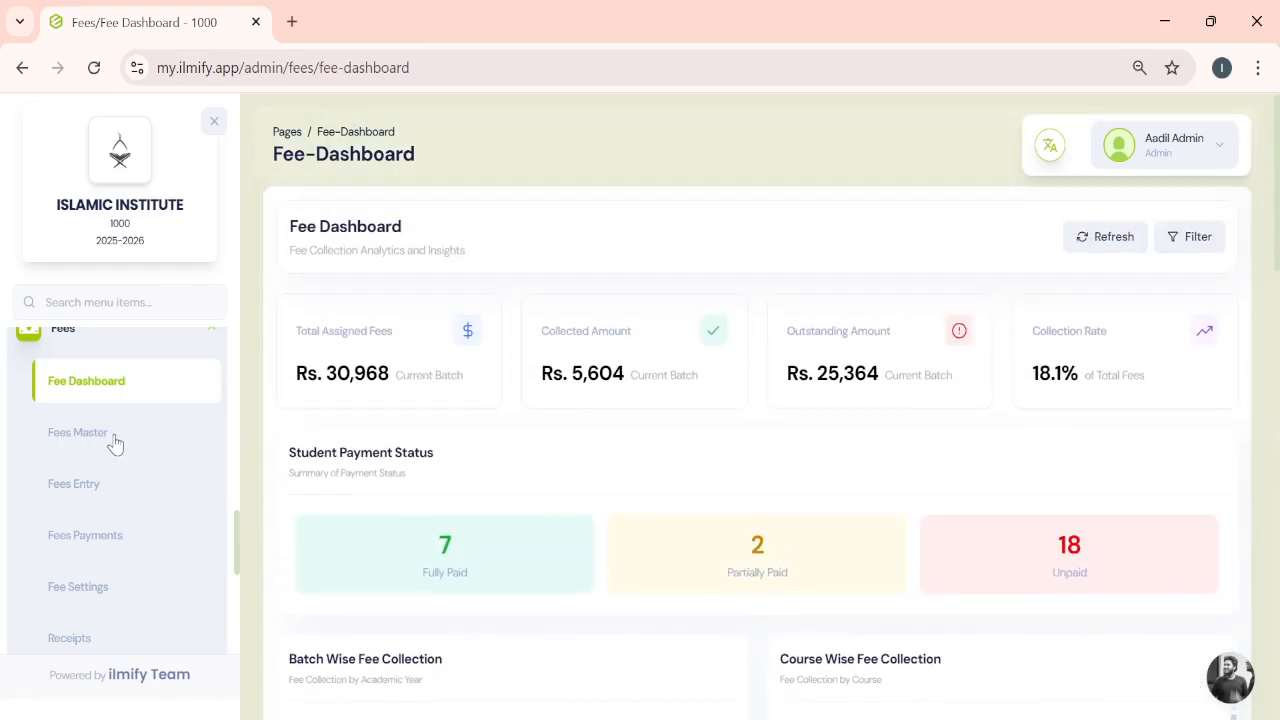
- Start a new fees master and select the course اللغة العربية السنة الرابعة ابتدائي
left_click(115, 438)
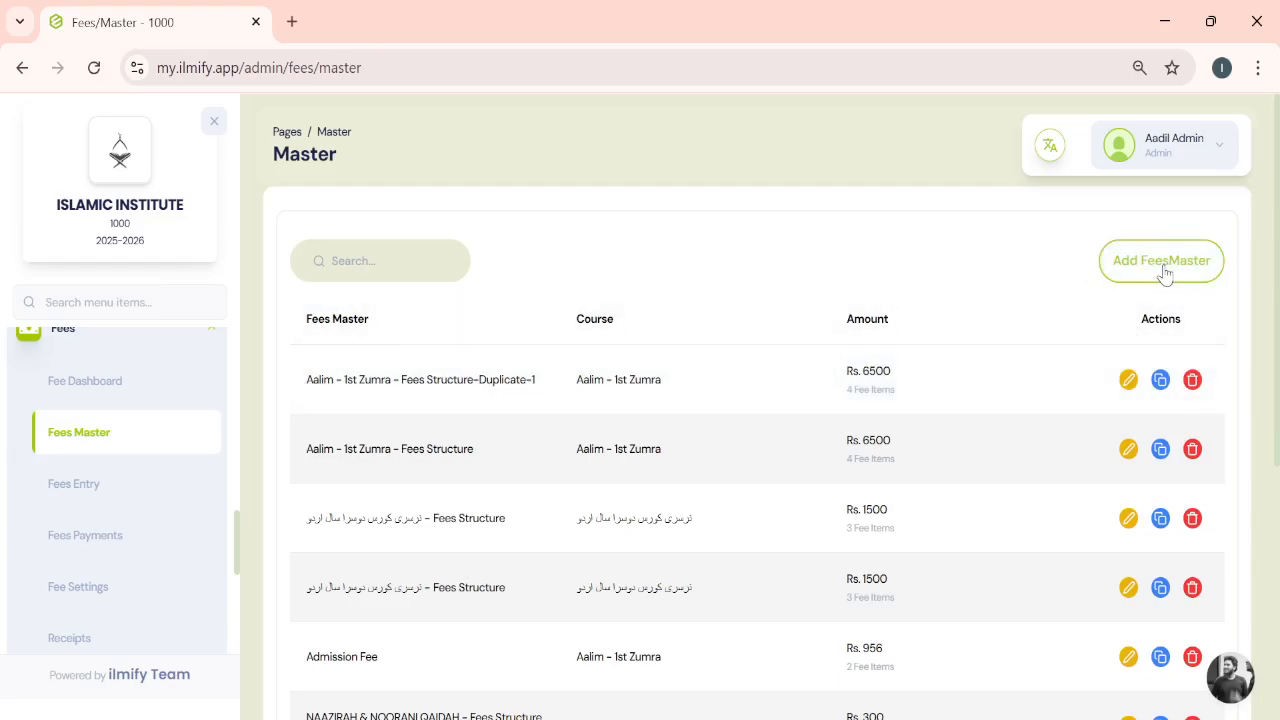
left_click(1165, 266)
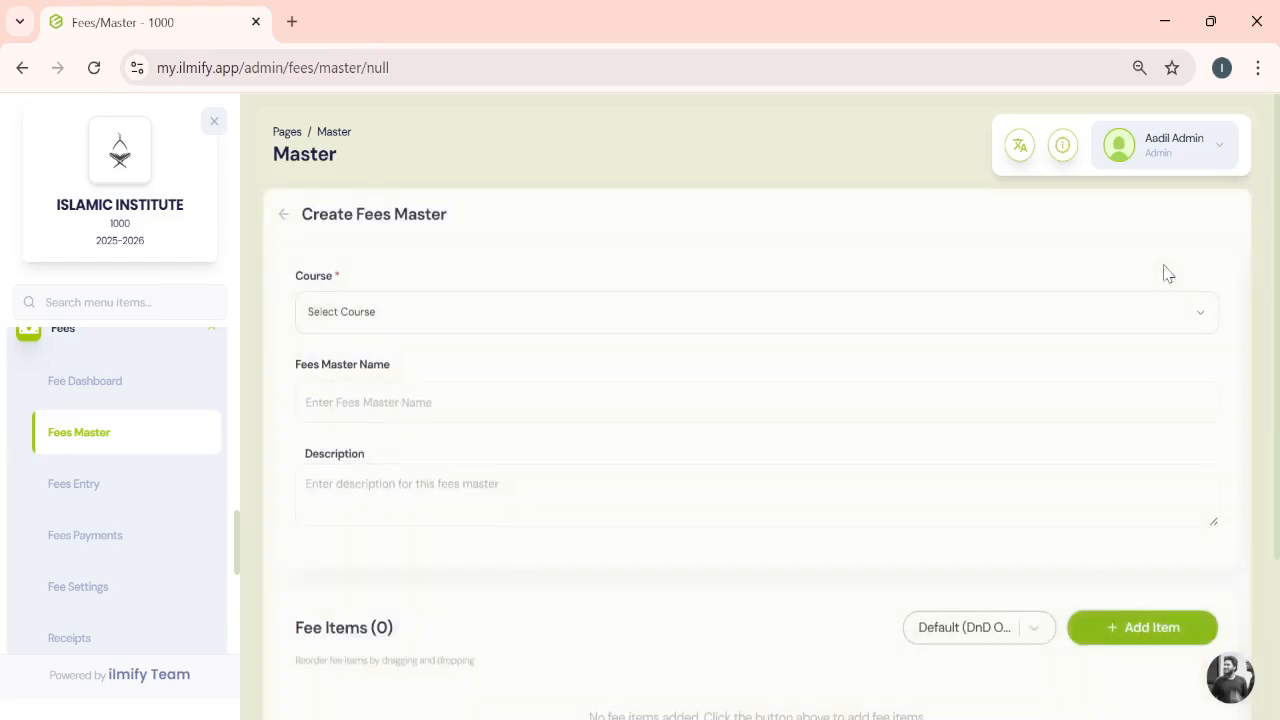
left_click(1035, 300)
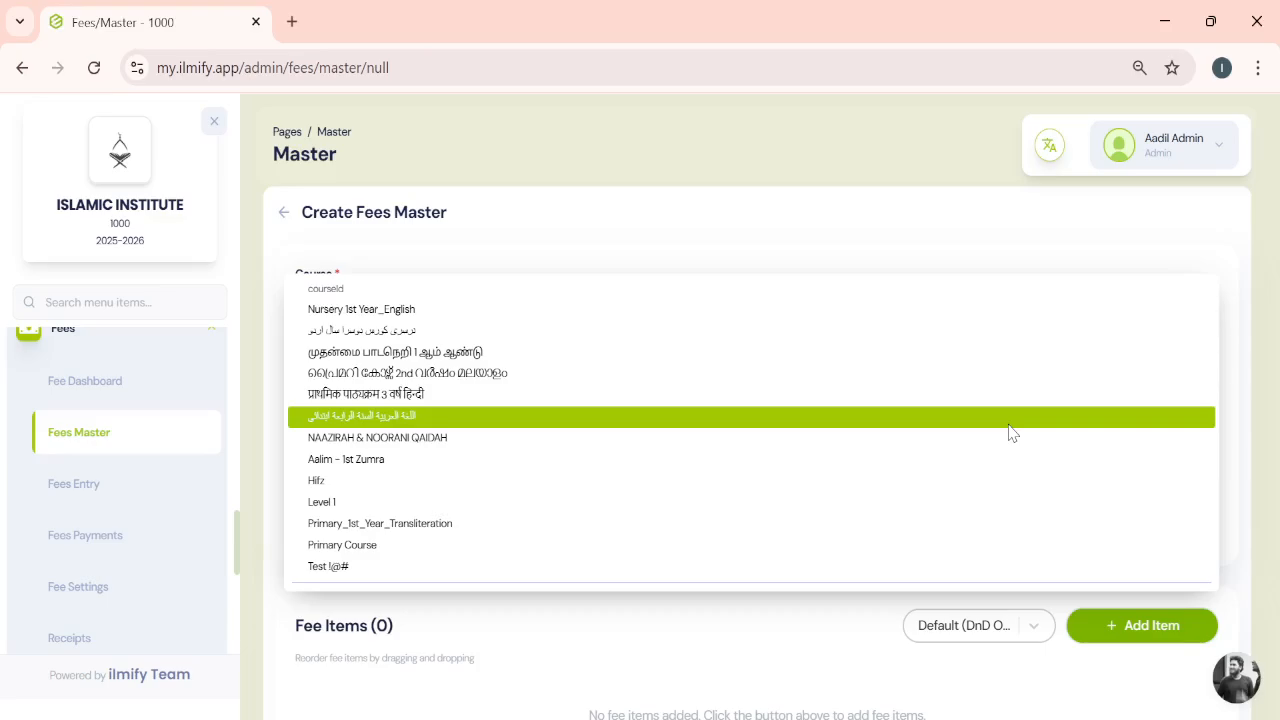
left_click(1011, 432)
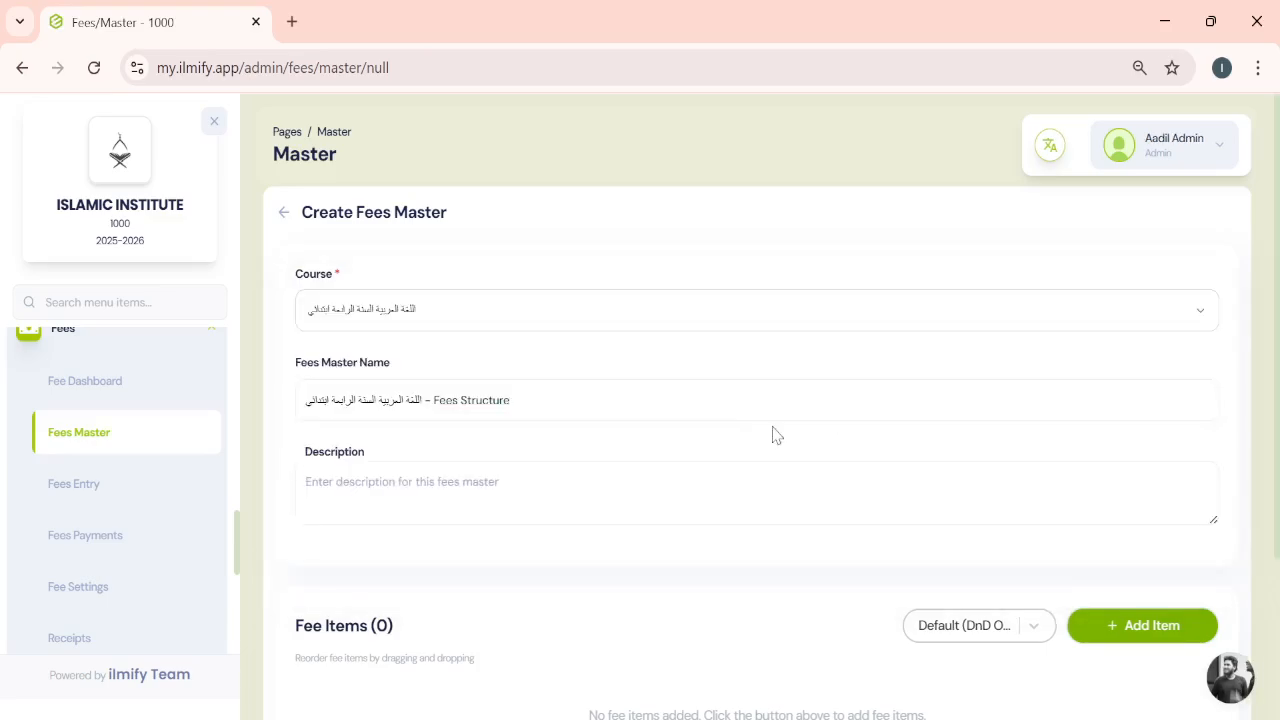
scroll(697, 414, "down", 1)
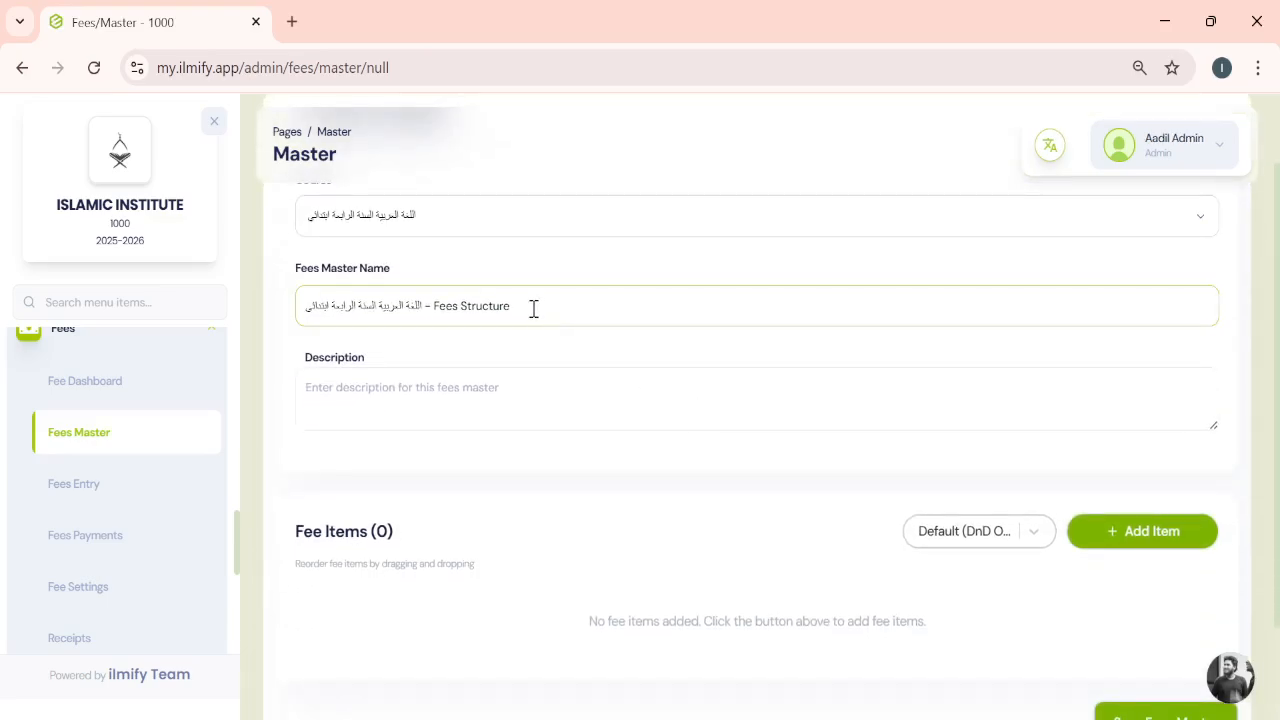
scroll(357, 280, "up", 1)
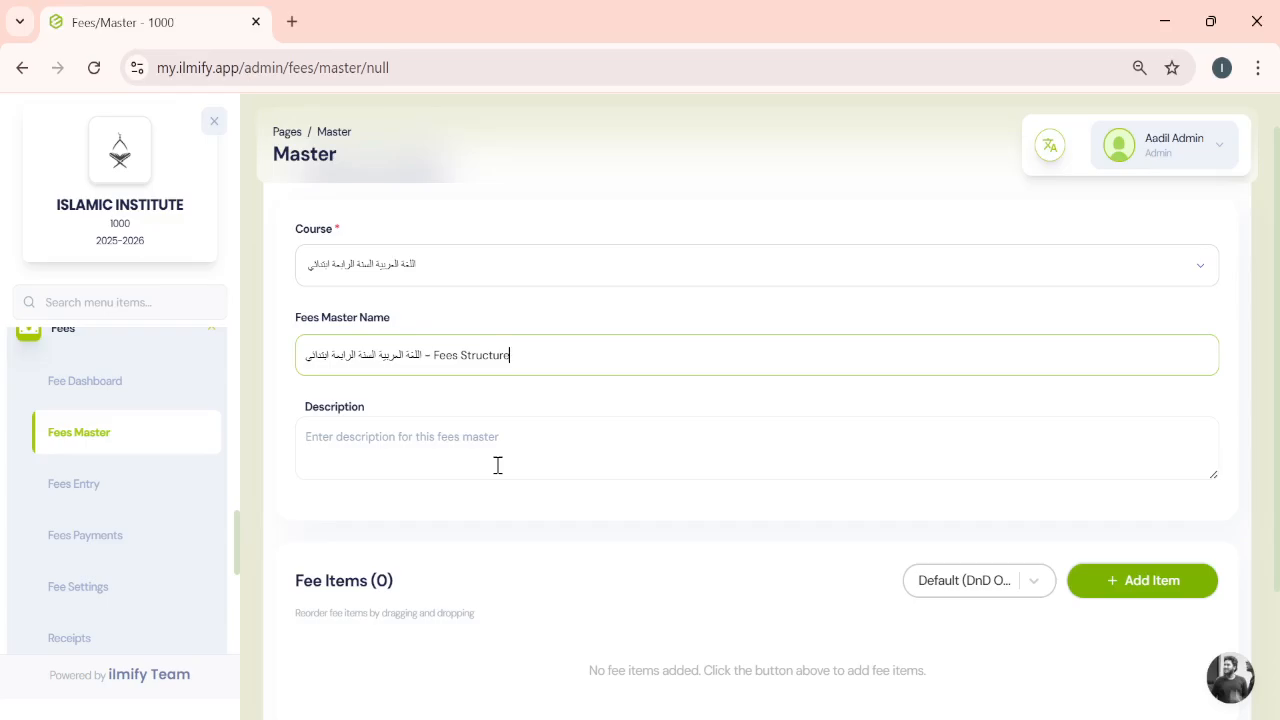
scroll(465, 450, "down", 1)
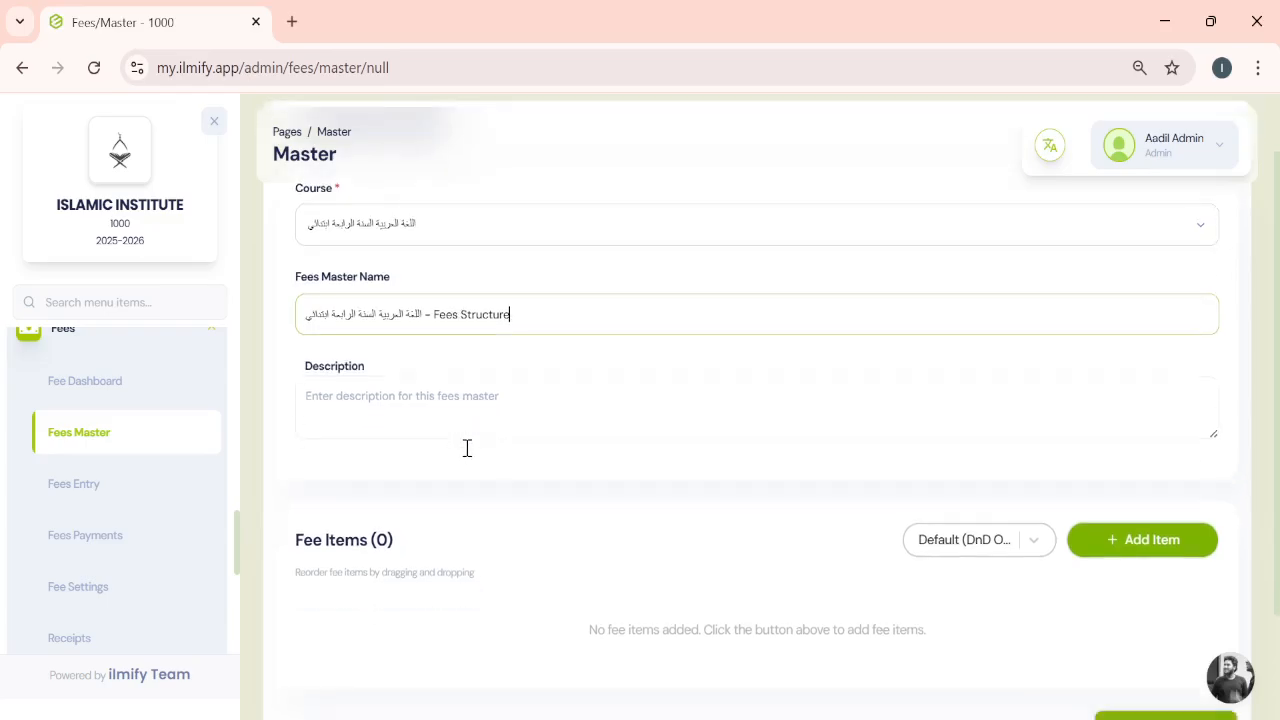
scroll(465, 456, "up", 1)
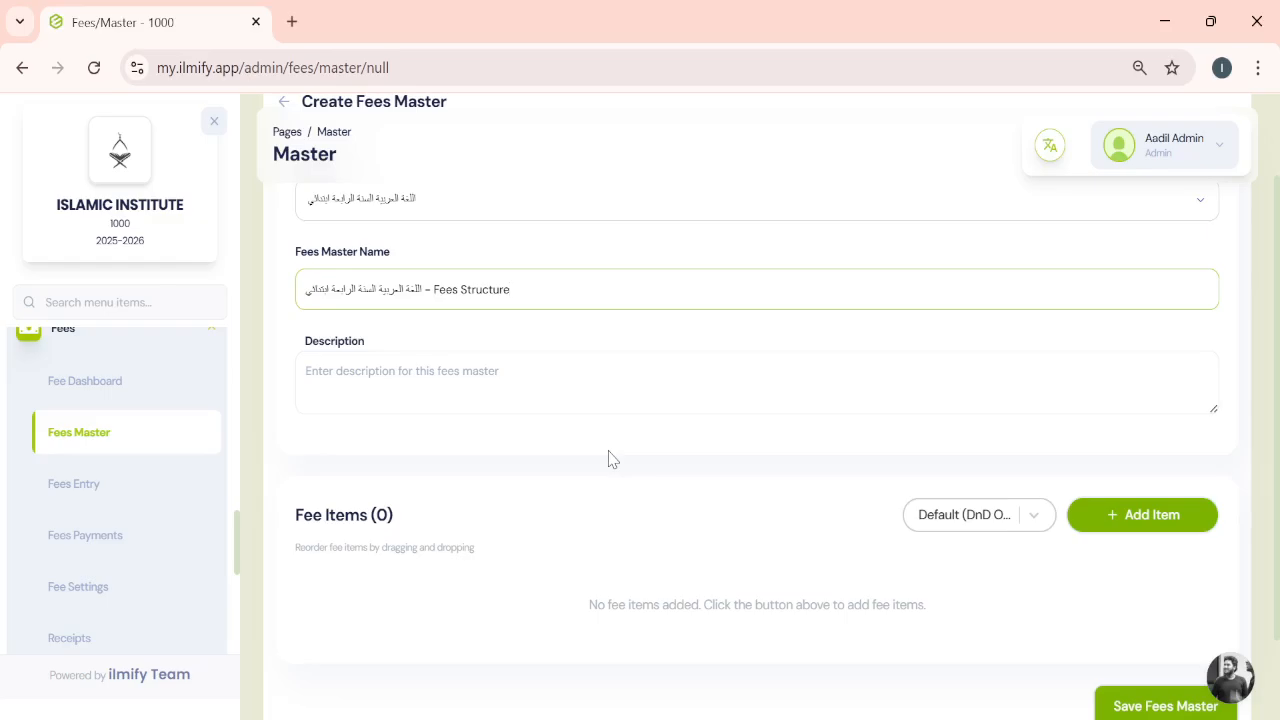
left_click_drag(612, 460, 699, 488)
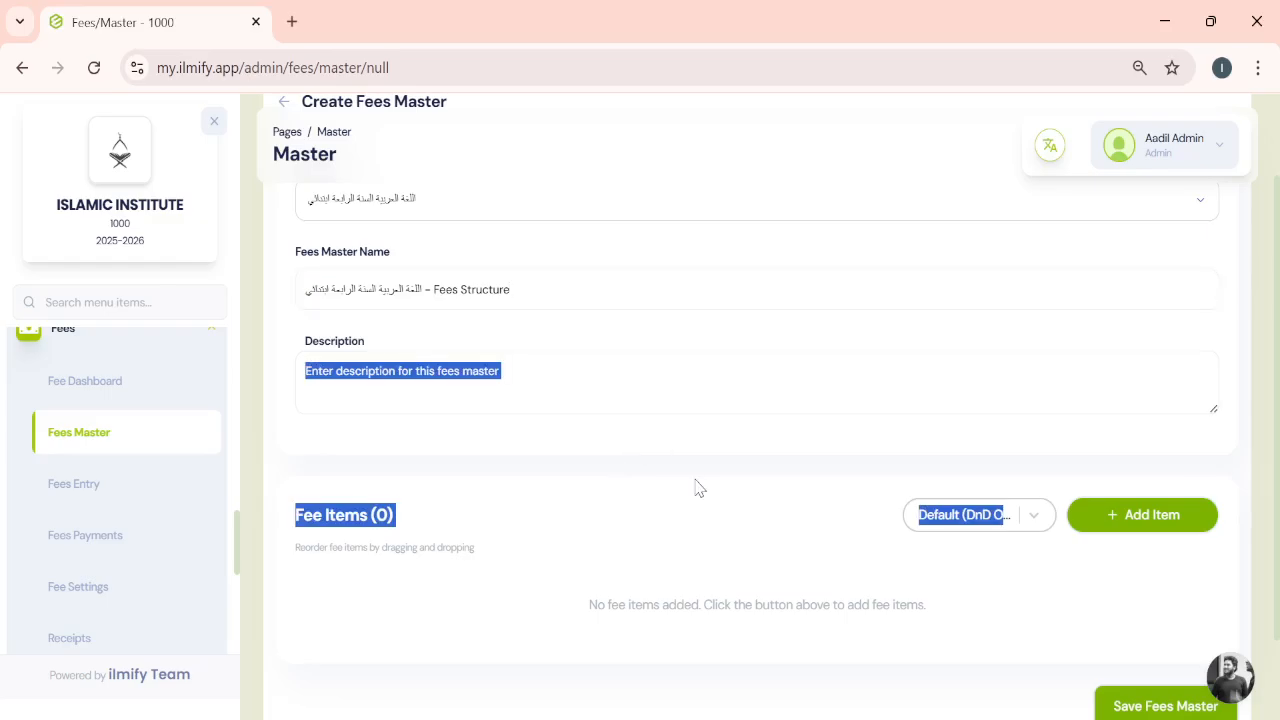
left_click(684, 472)
scroll(684, 472, "down", 1)
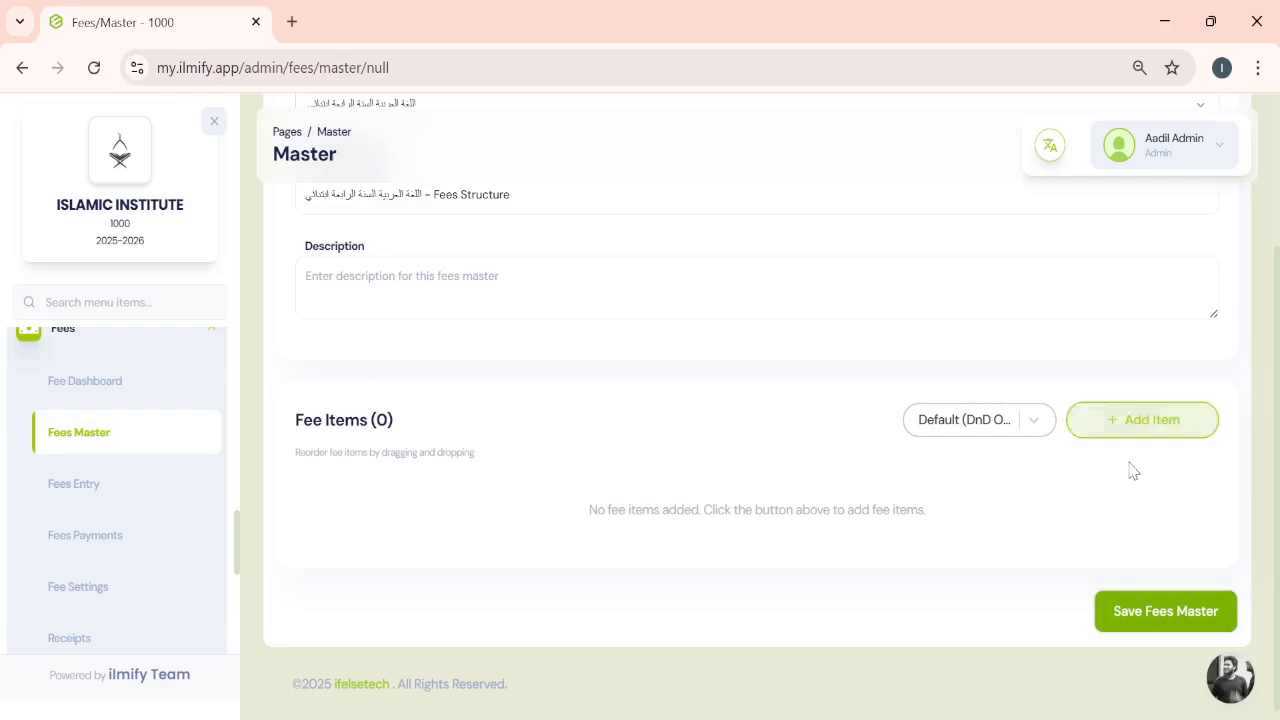
- Add a fee item named Books with amount 500 and set its due type to By Date
left_click(1126, 428)
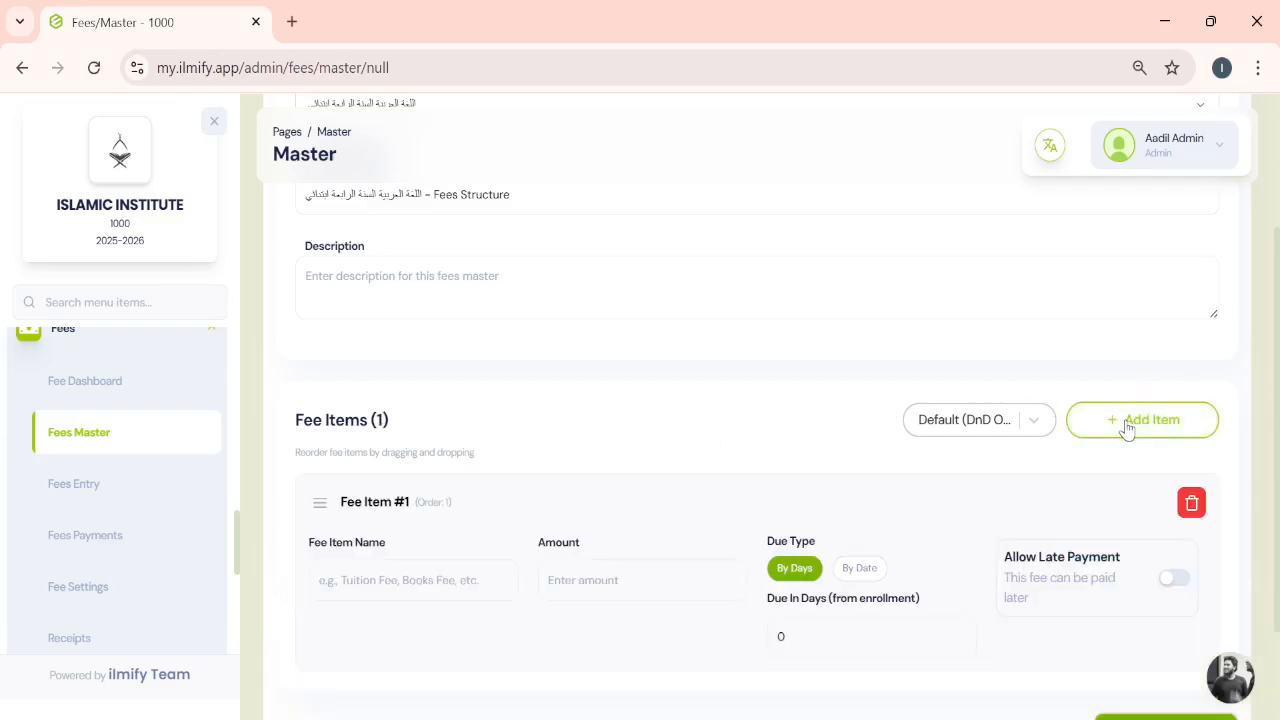
scroll(598, 527, "down", 2)
left_click(388, 444)
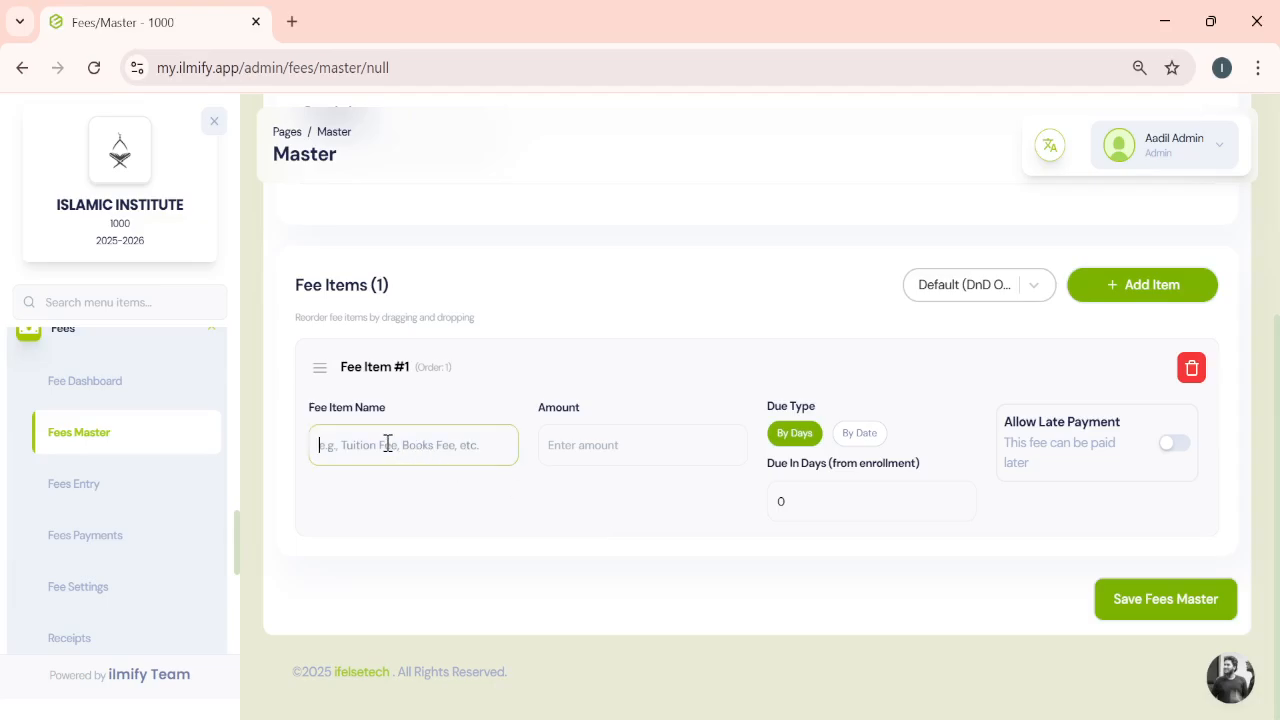
type("Books")
left_click(577, 440)
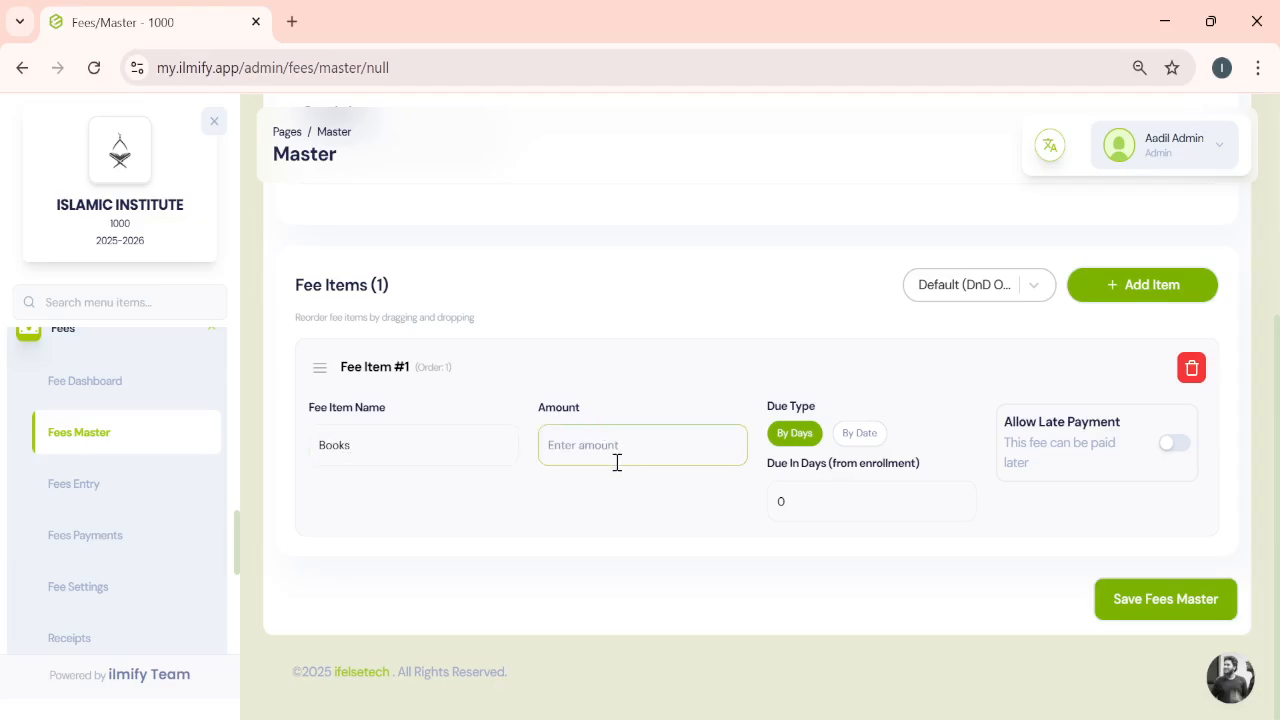
type("500")
left_click(867, 441)
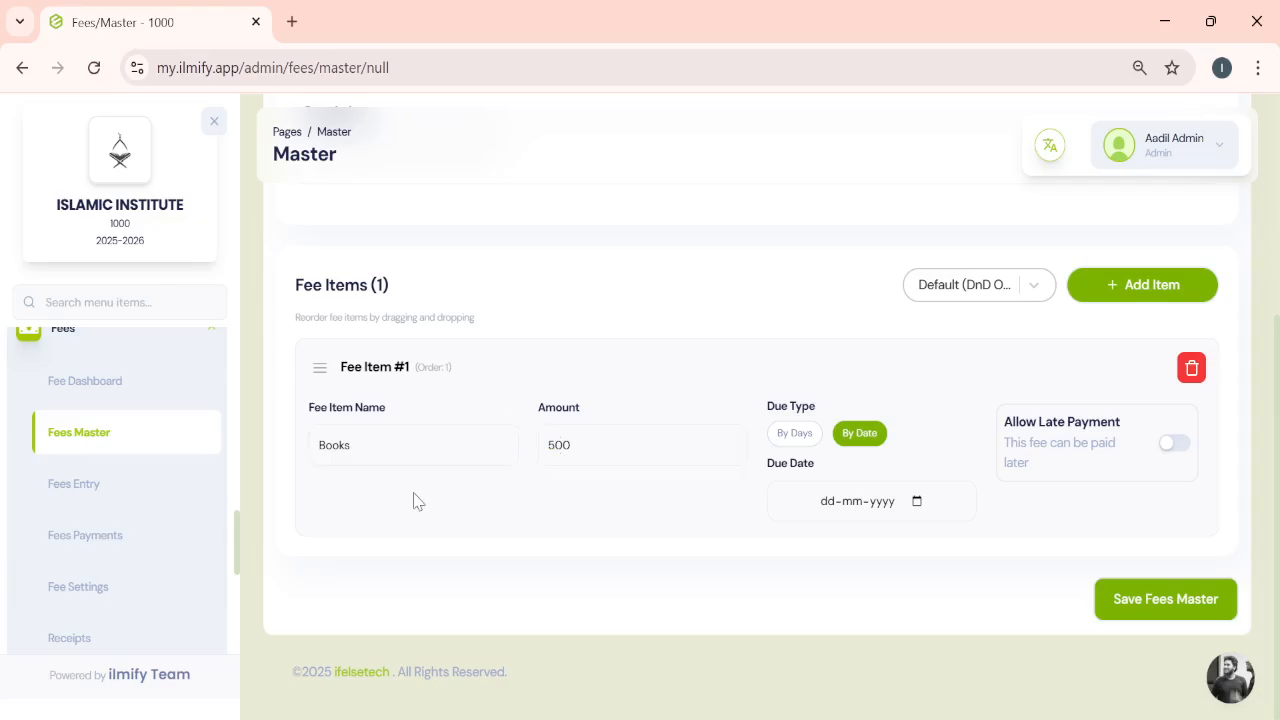
- Try to add a second fee item named Hostel with an amount of 5
left_click(1150, 295)
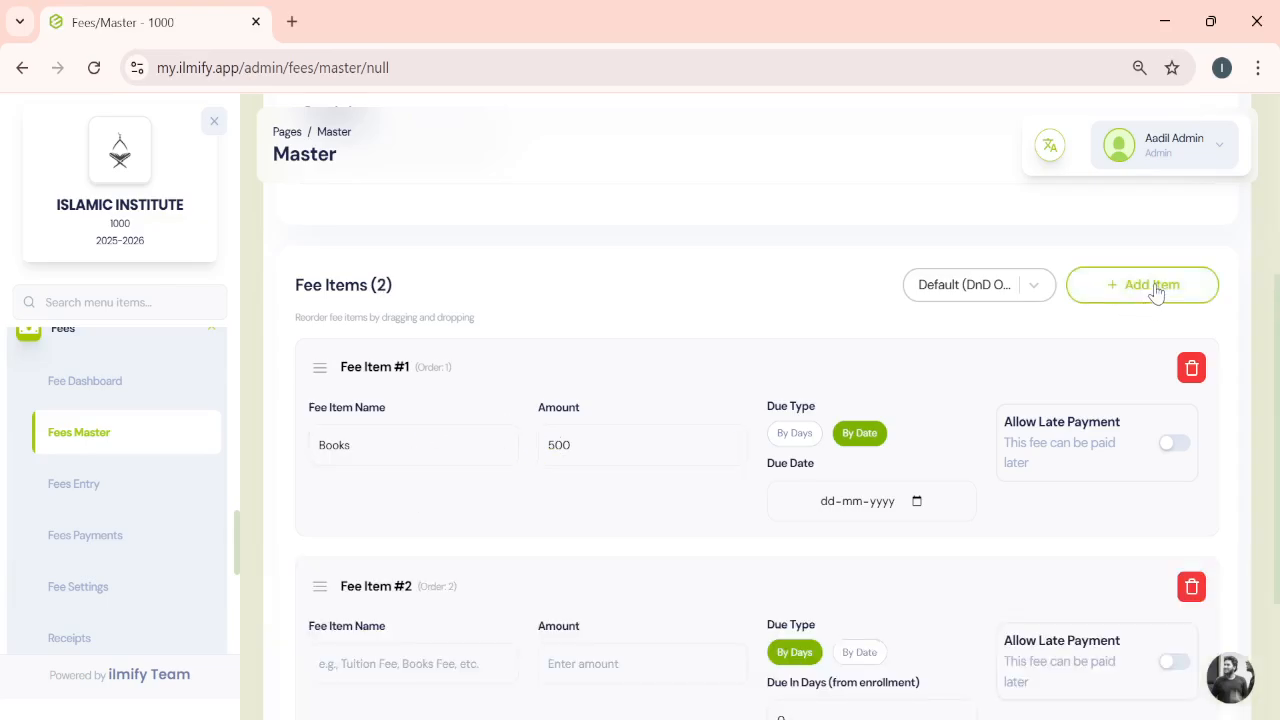
left_click(403, 663)
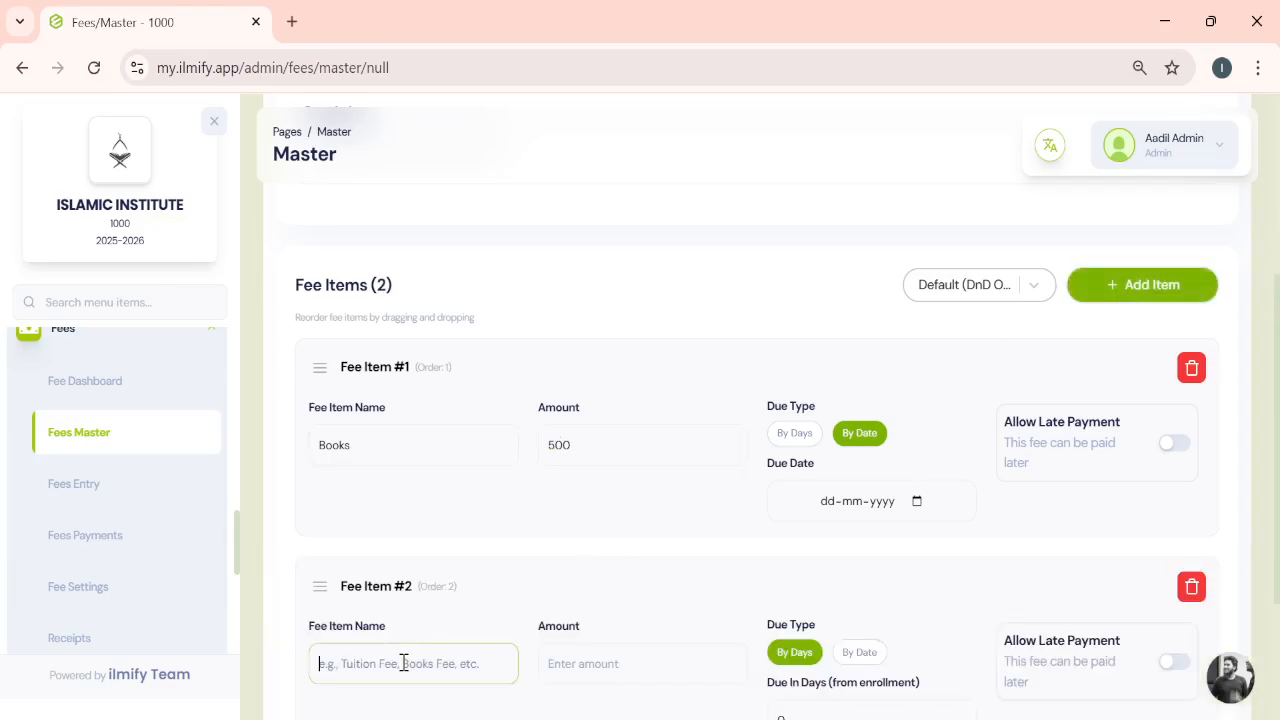
type("Hostel")
left_click(551, 663)
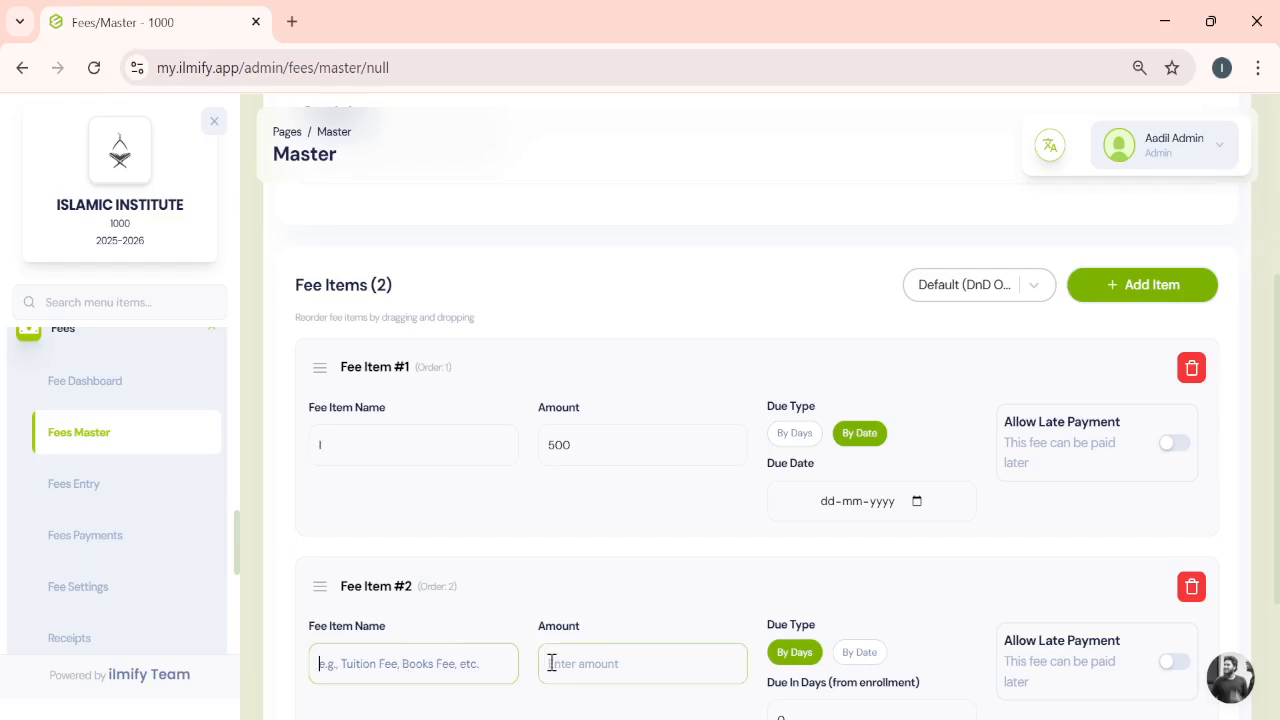
scroll(563, 648, "down", 1)
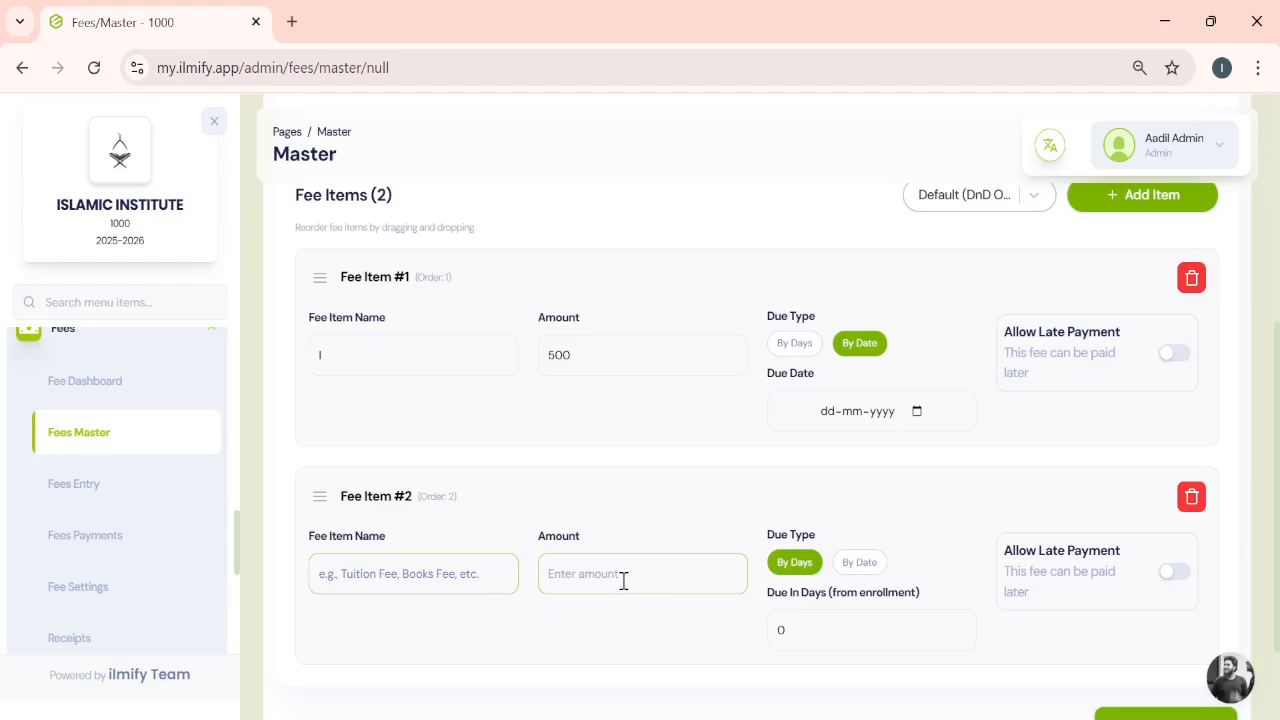
left_click(623, 580)
type("5")
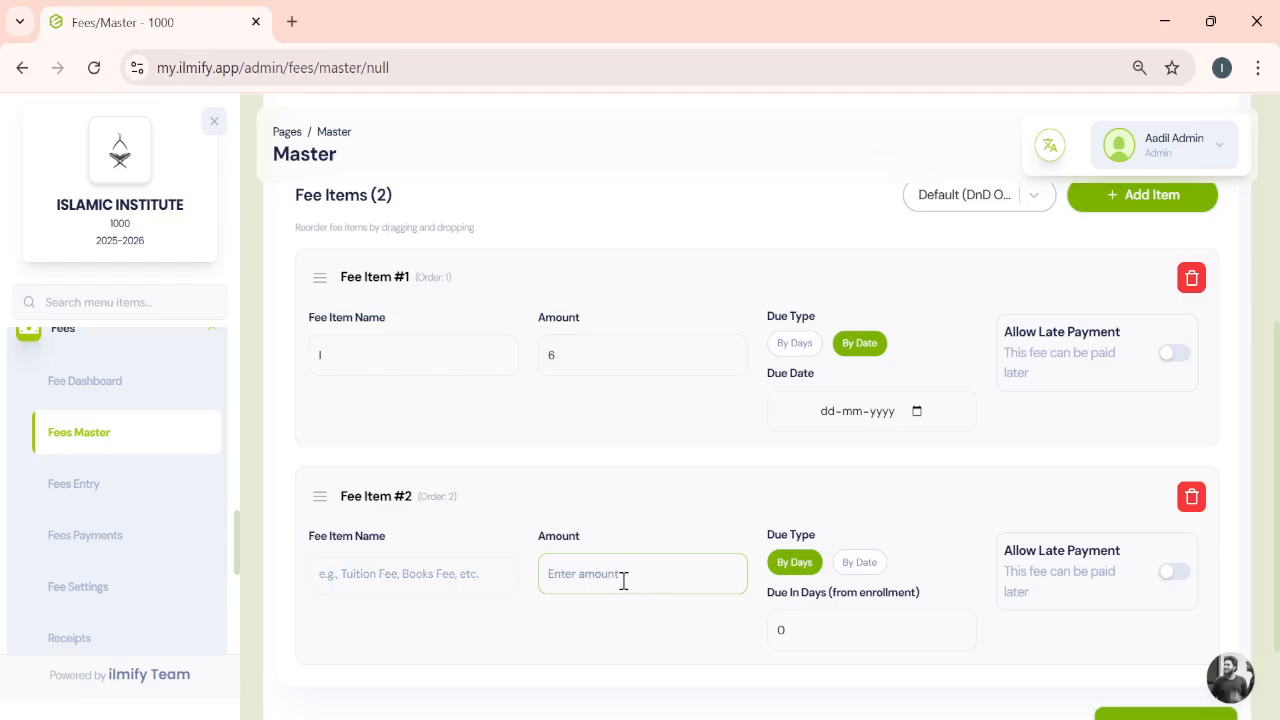
scroll(623, 580, "down", 1)
scroll(509, 394, "down", 1)
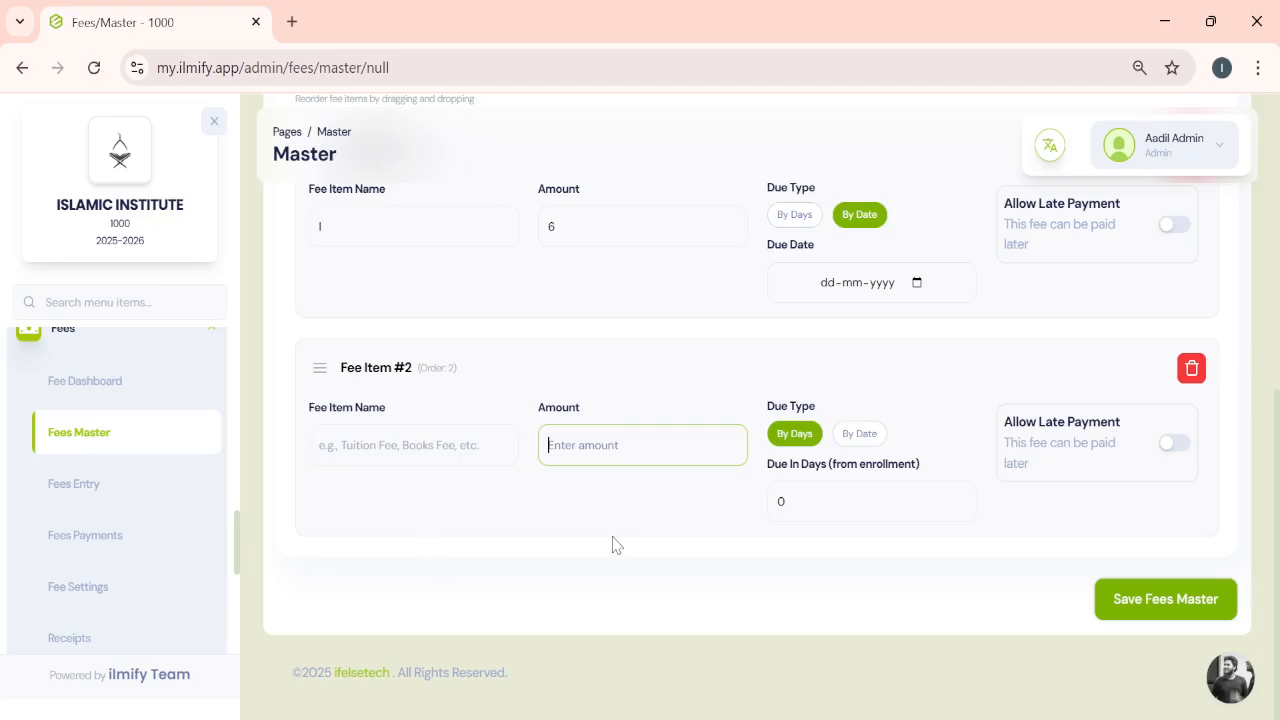
scroll(611, 541, "up", 2)
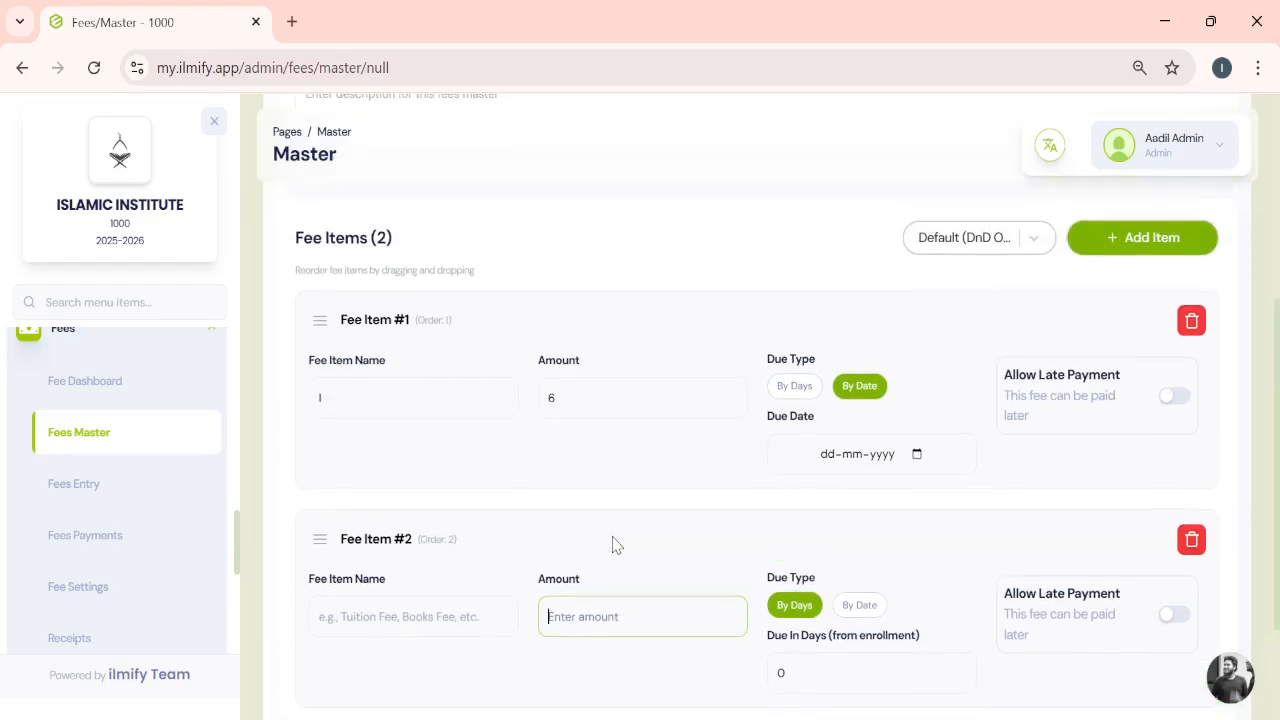
scroll(611, 543, "down", 2)
scroll(984, 308, "up", 2)
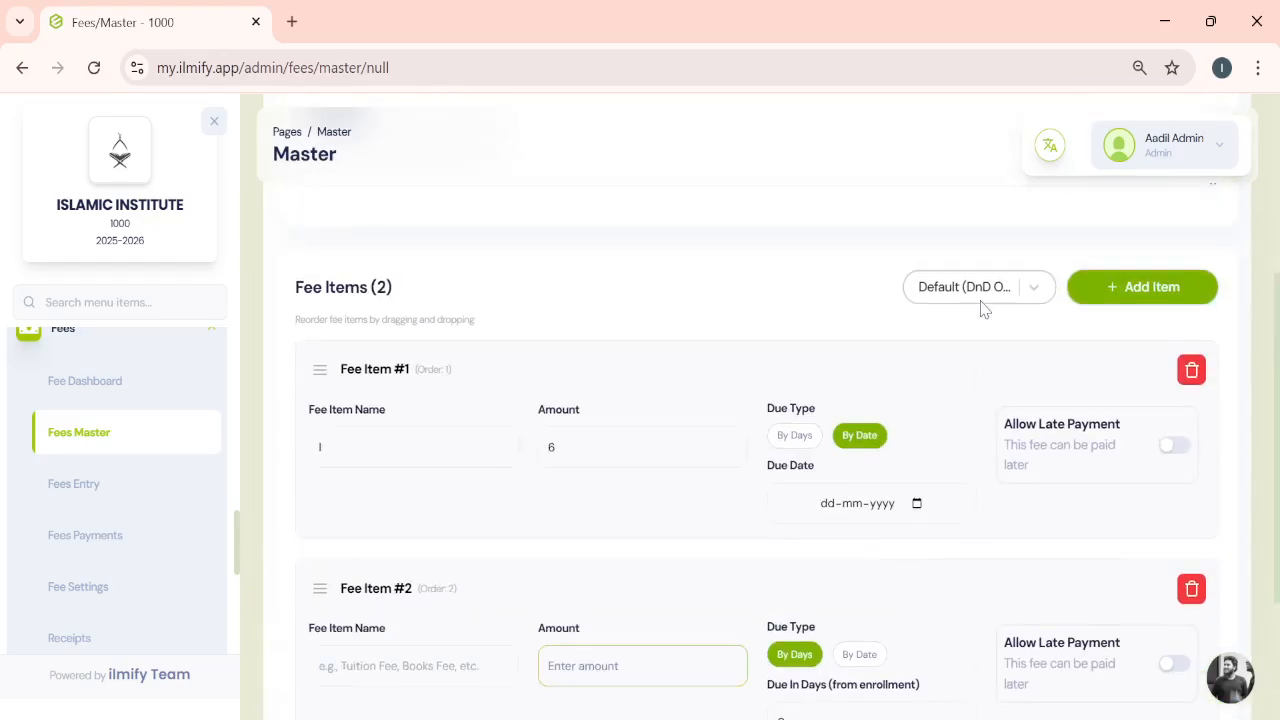
scroll(984, 308, "down", 2)
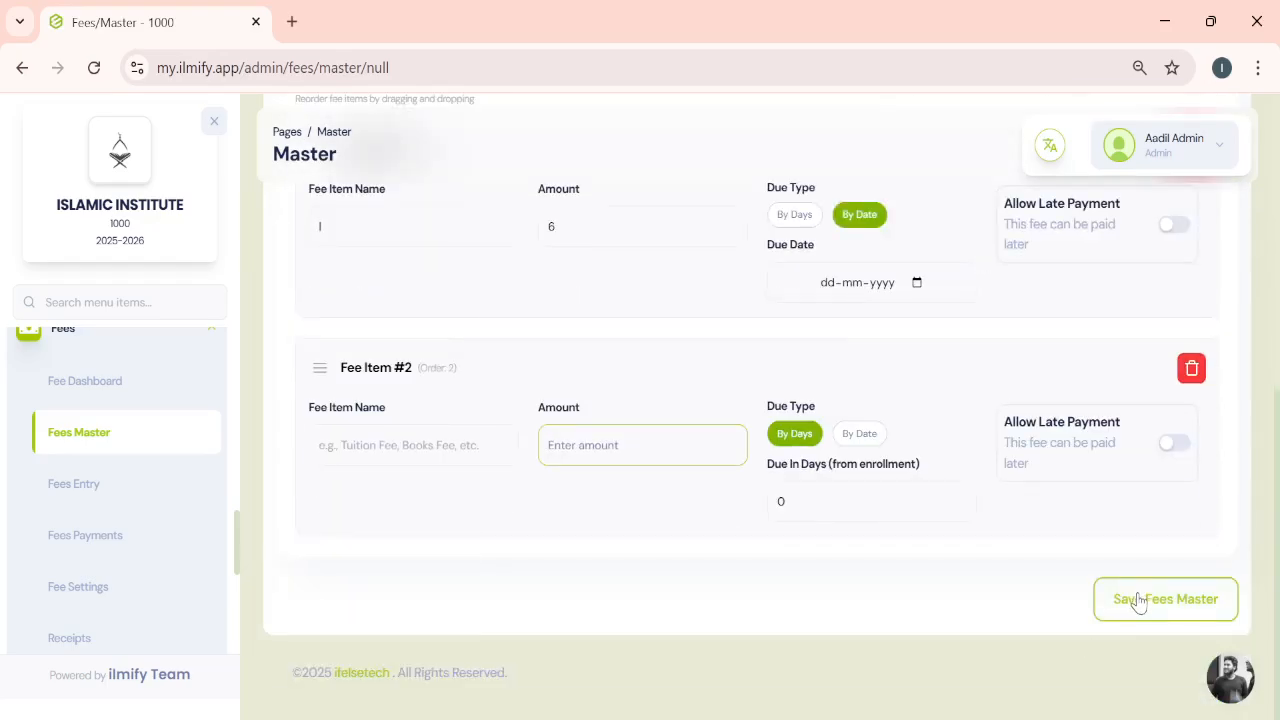
- Open the Fees Entry list and view the April – Nursery 1st Year_English fees entry's student statuses
left_click(101, 486)
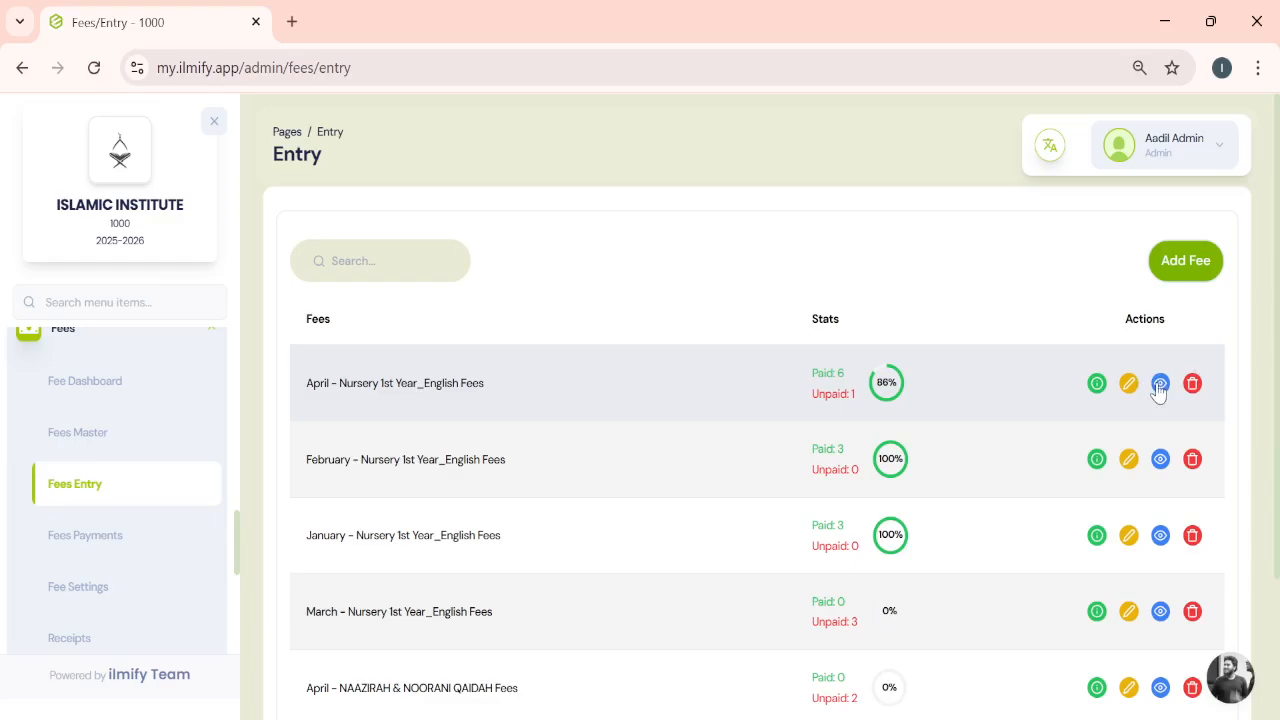
left_click(1159, 384)
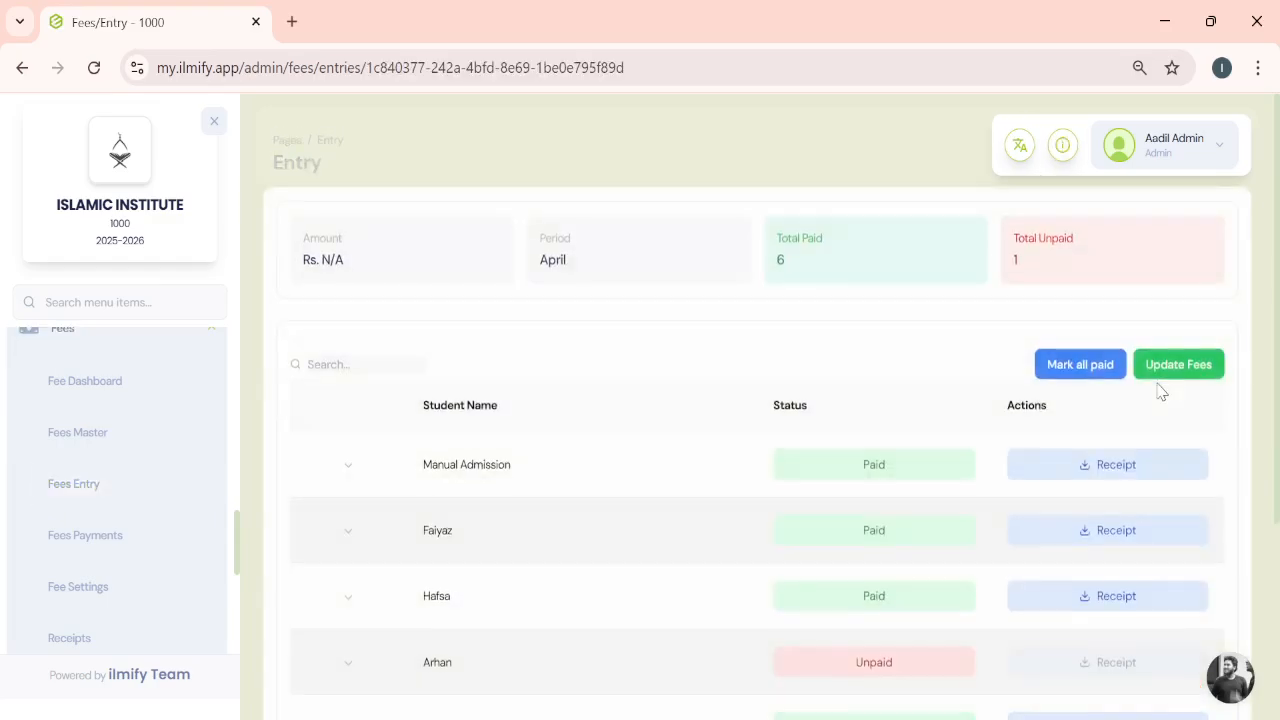
scroll(929, 452, "down", 1)
scroll(932, 456, "down", 1)
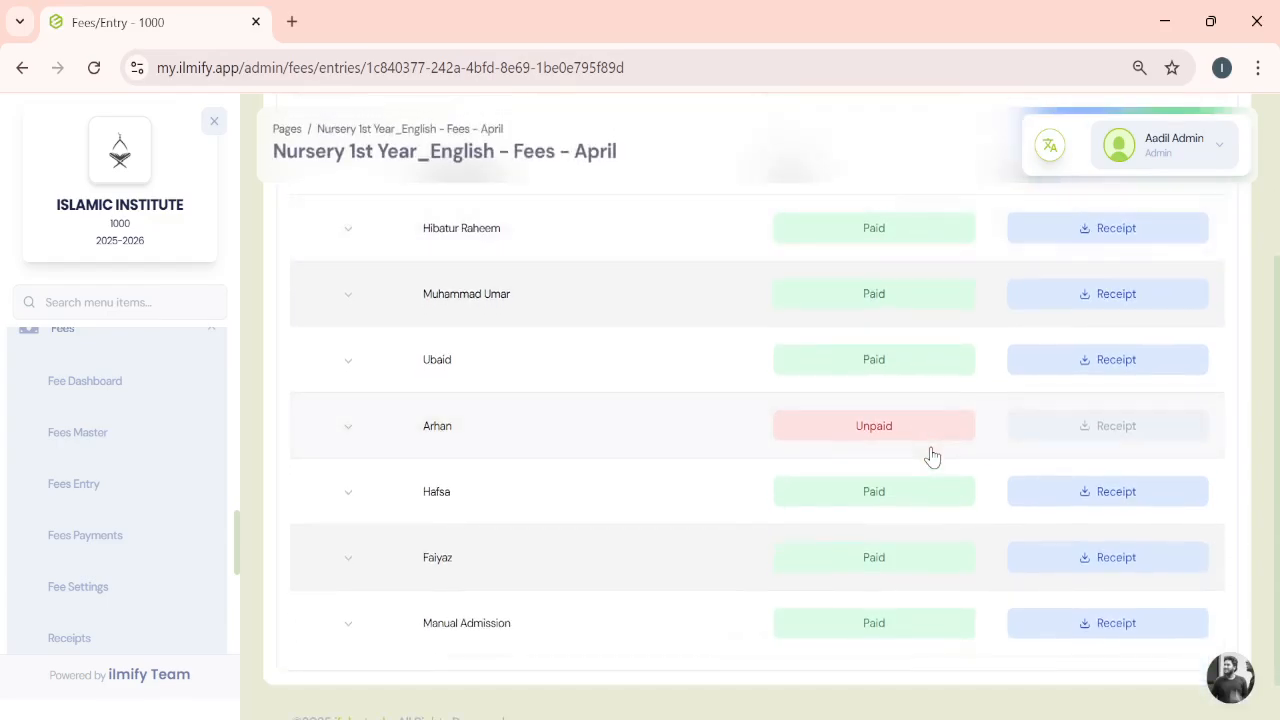
scroll(932, 336, "up", 1)
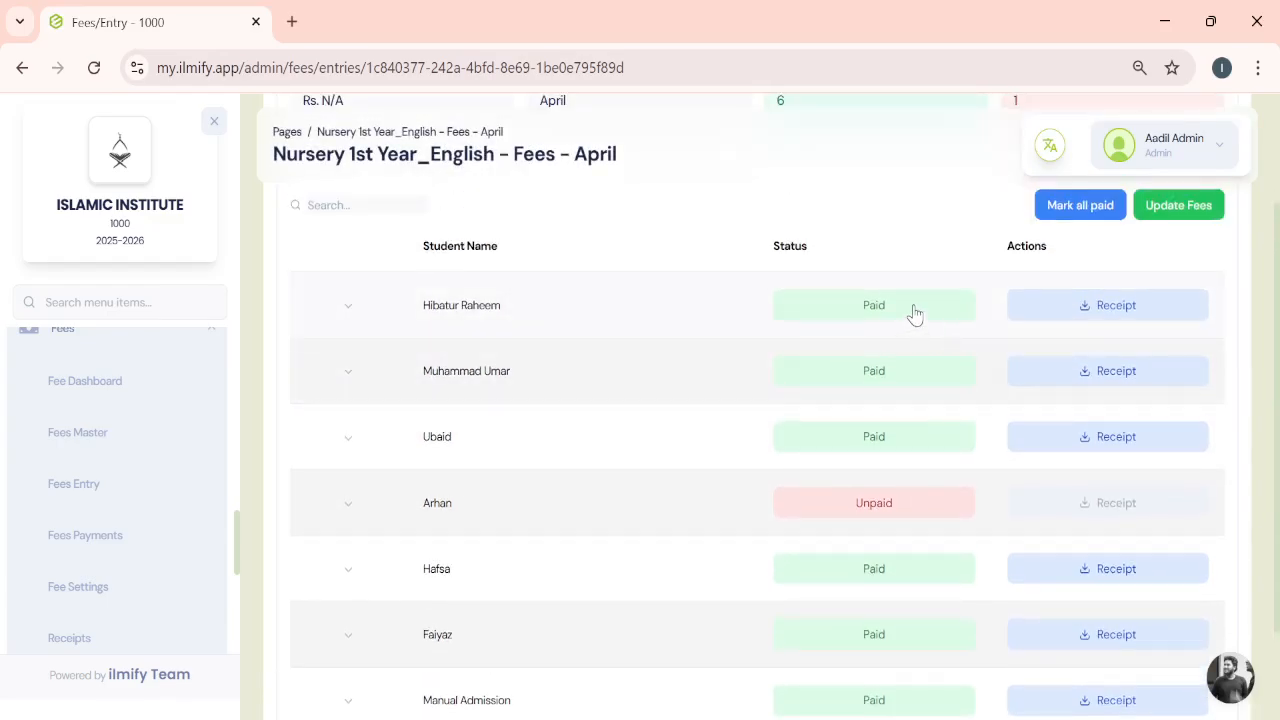
left_click(913, 313)
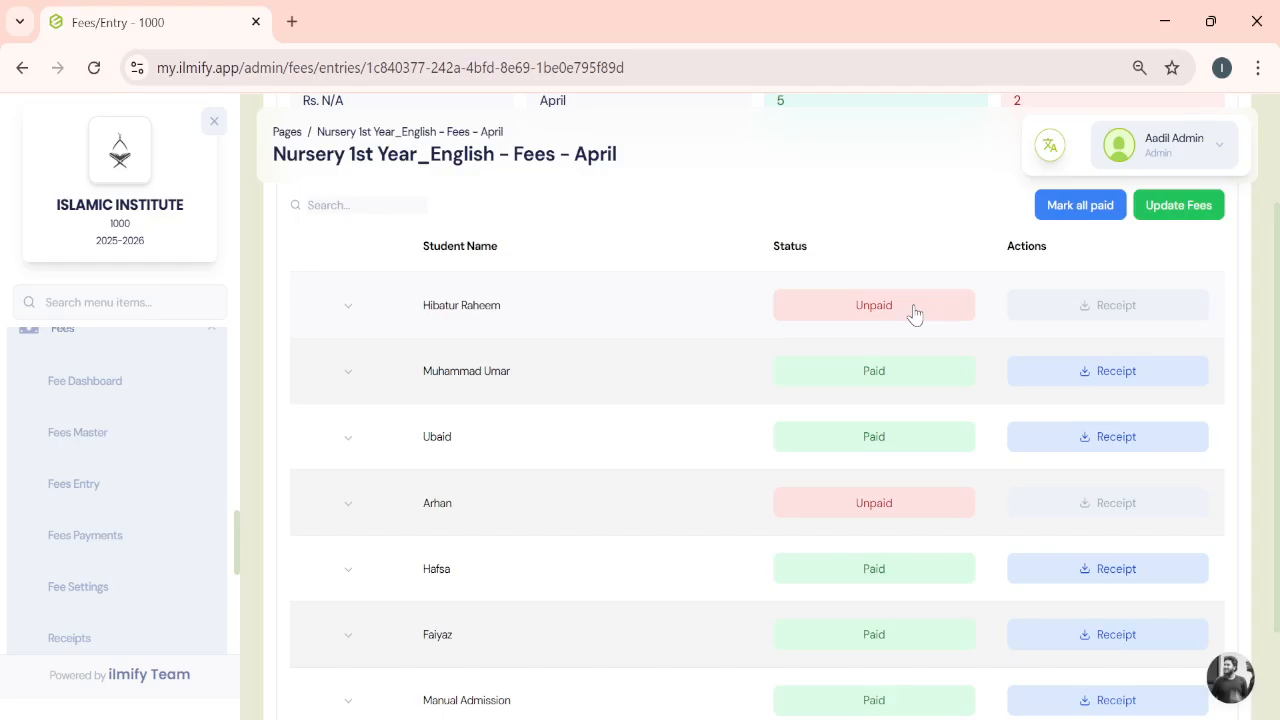
left_click(913, 313)
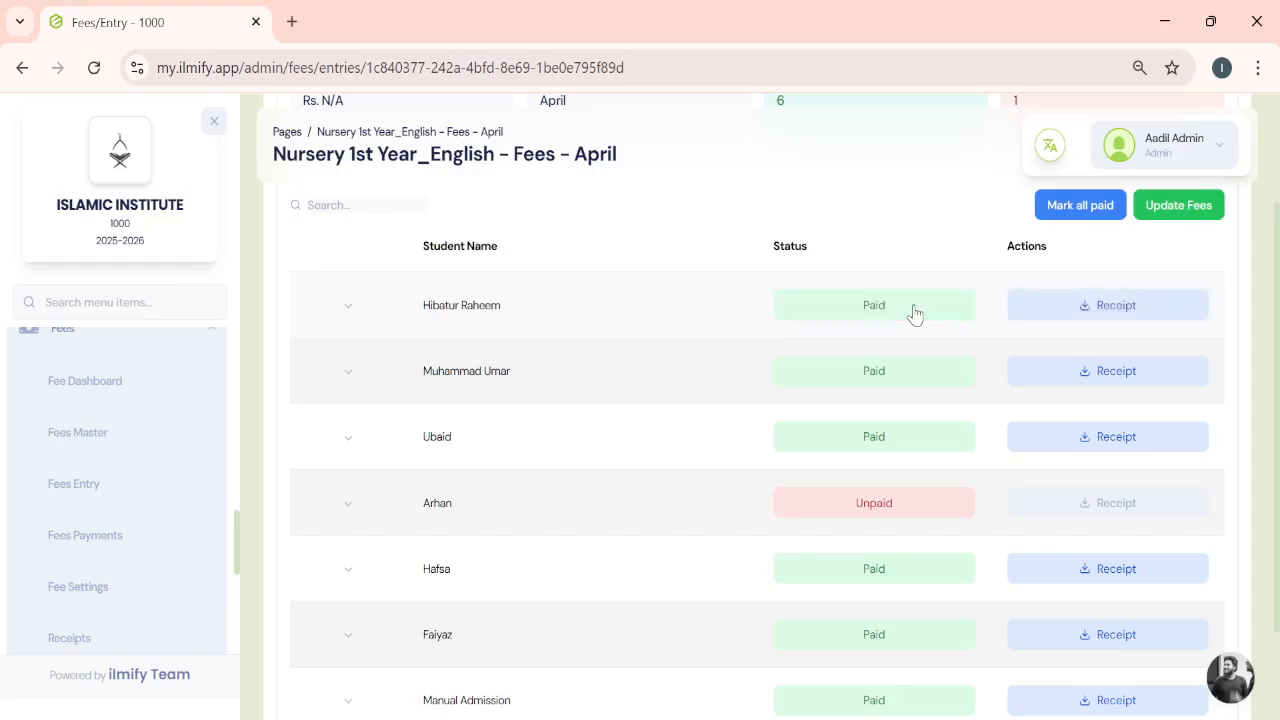
- Mark Arhan's April fee as paid and save the fee entry with Update Fees
left_click(872, 510)
scroll(871, 517, "up", 2)
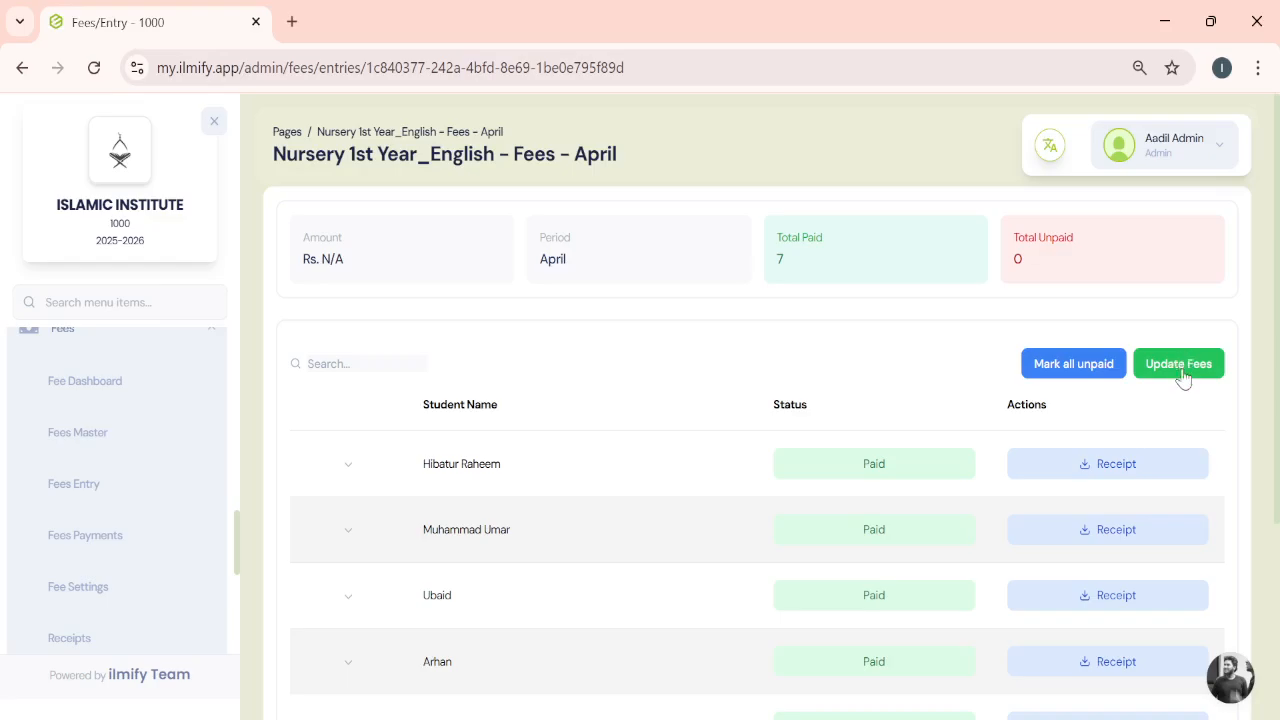
left_click(1180, 366)
- Open the Fees Payments page and clear all payment filters
left_click(87, 530)
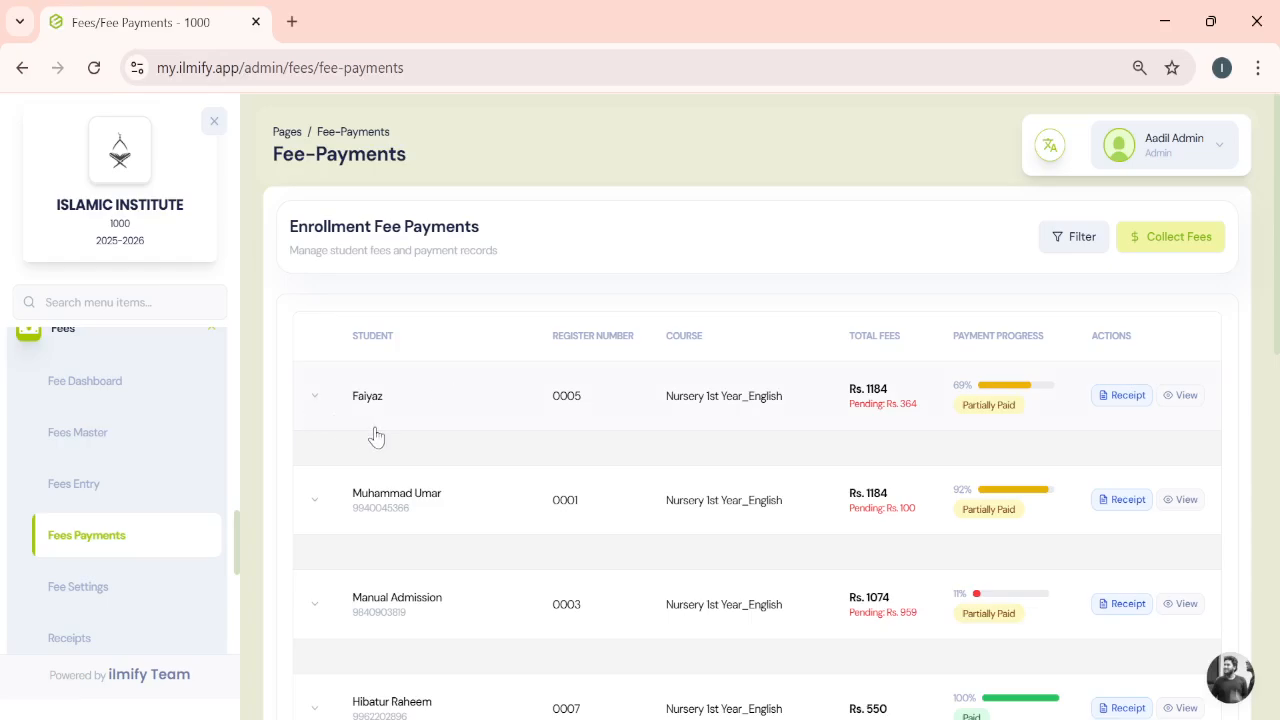
left_click(1075, 240)
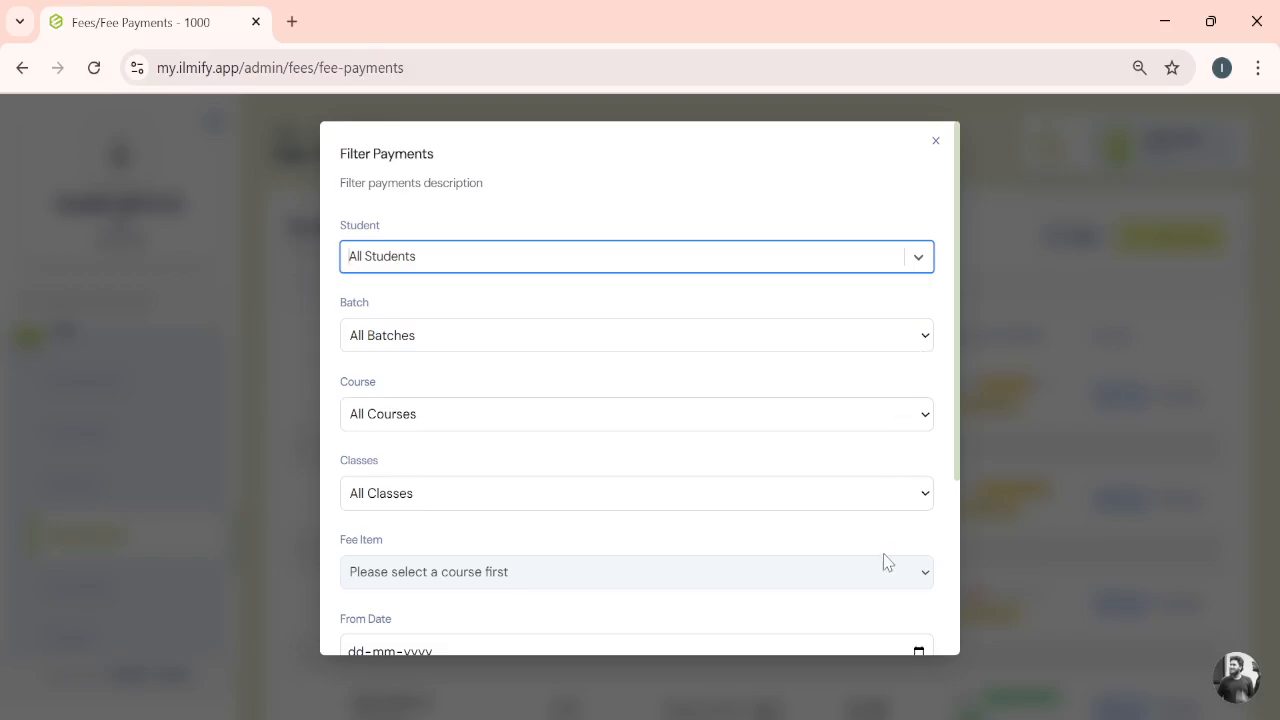
scroll(883, 557, "down", 3)
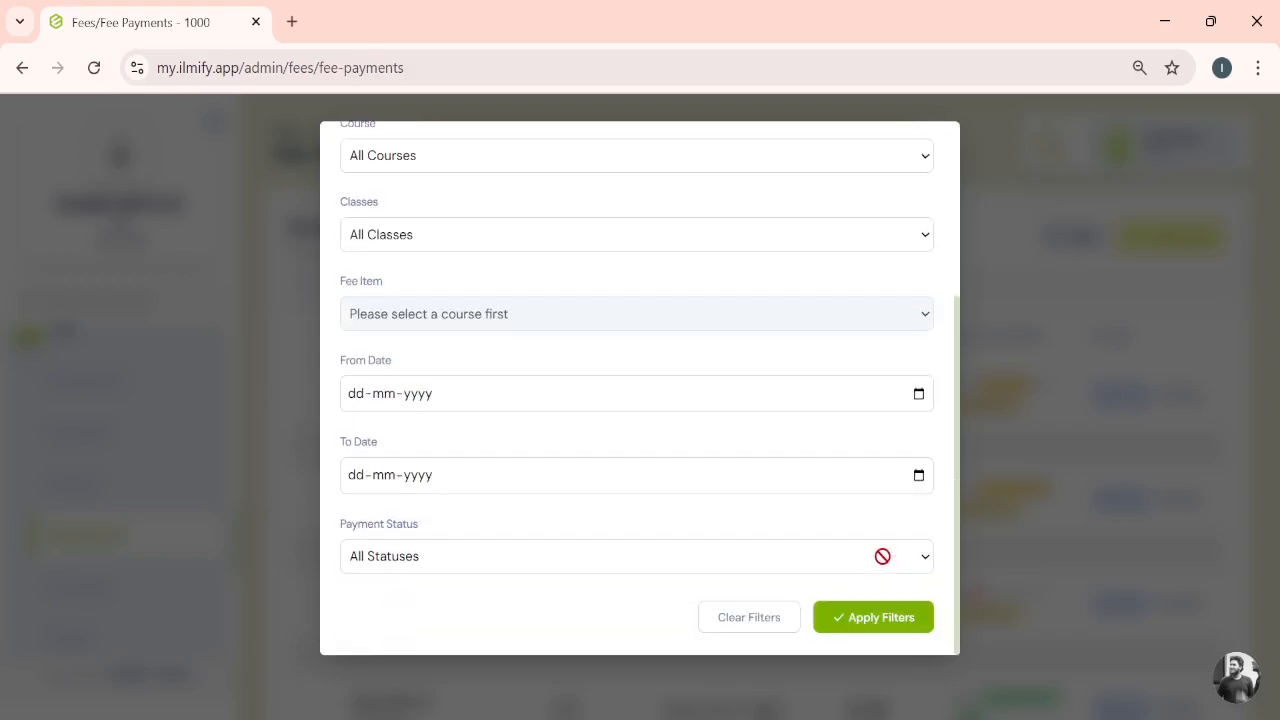
left_click(726, 620)
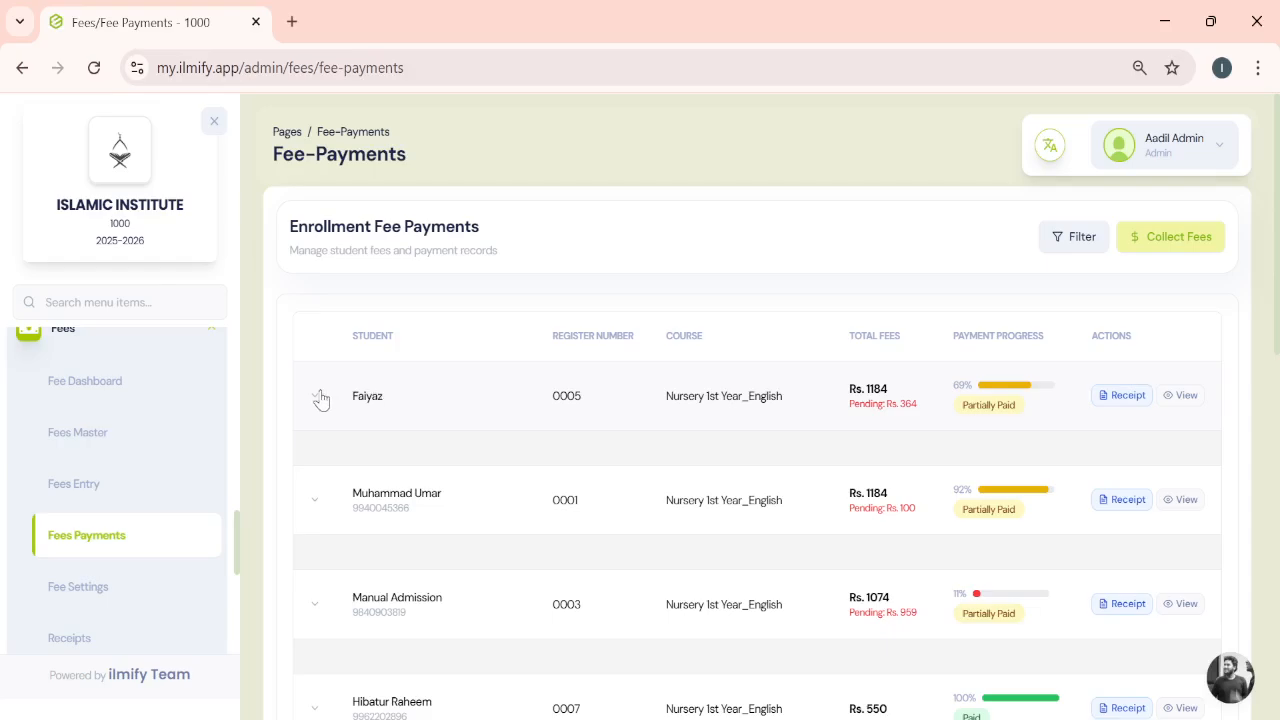
- Expand Faiyaz's payment record to view the fee items
left_click(368, 403)
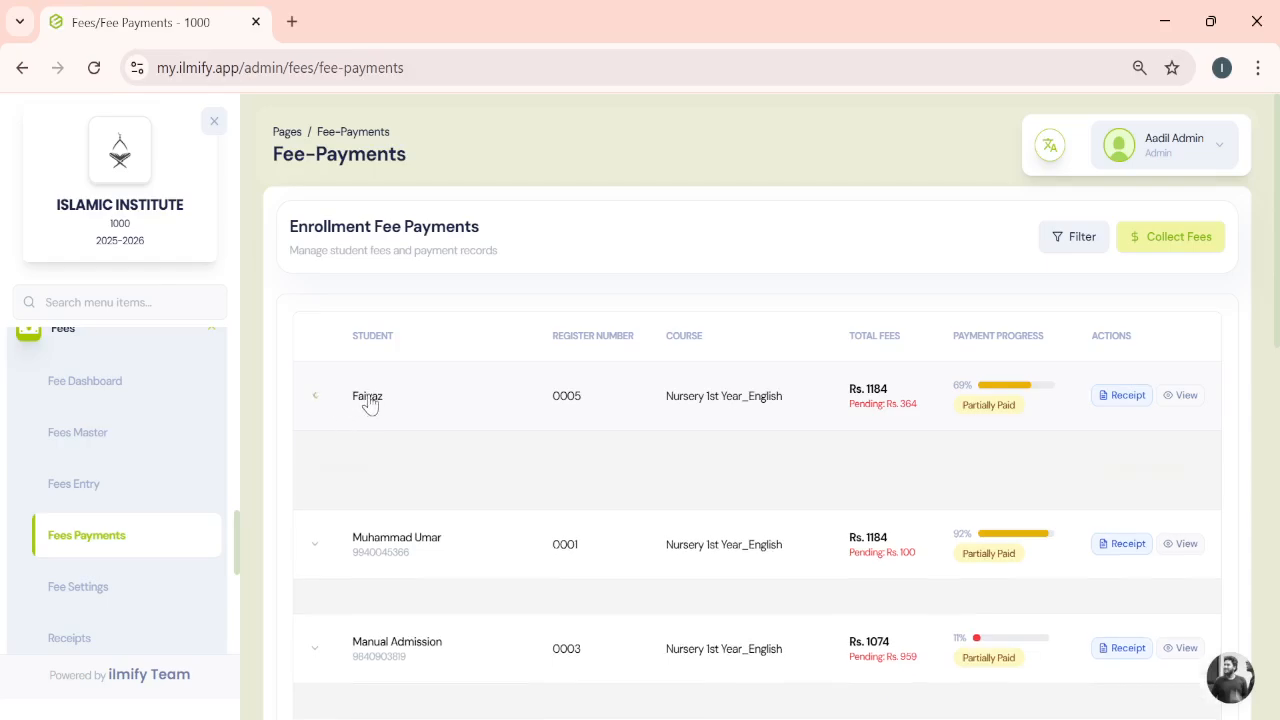
scroll(424, 470, "down", 2)
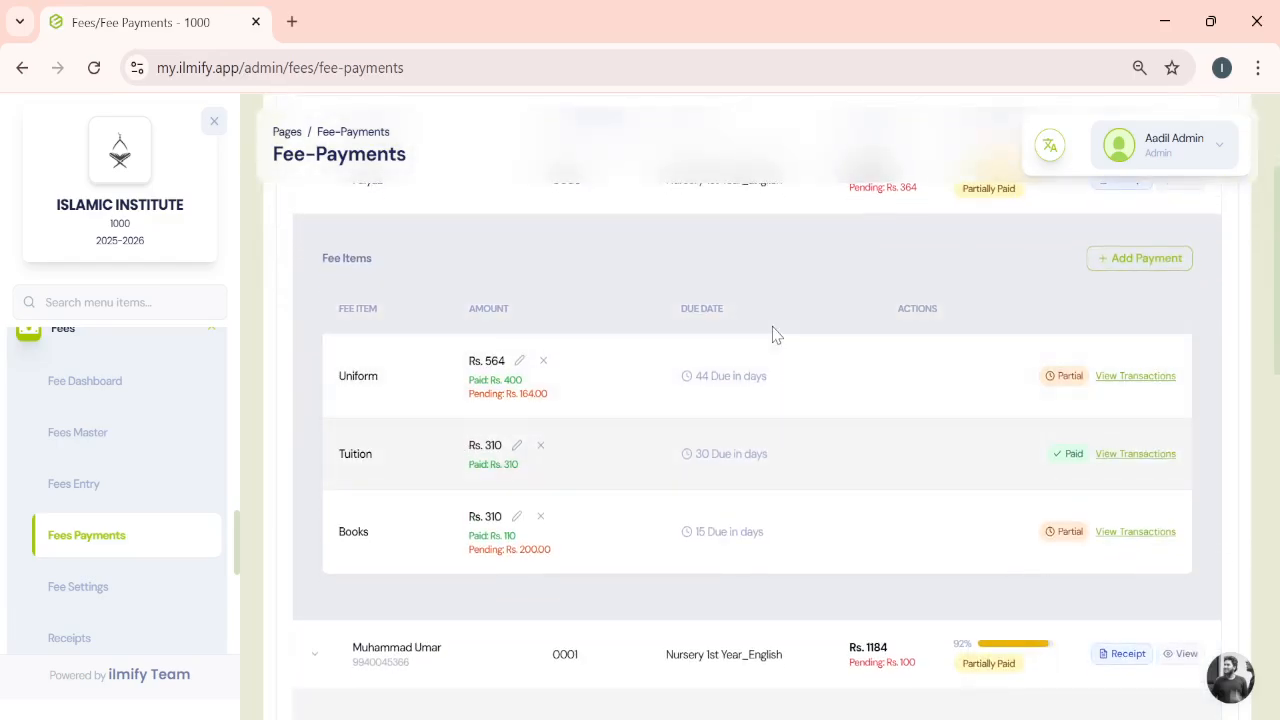
scroll(774, 335, "up", 1)
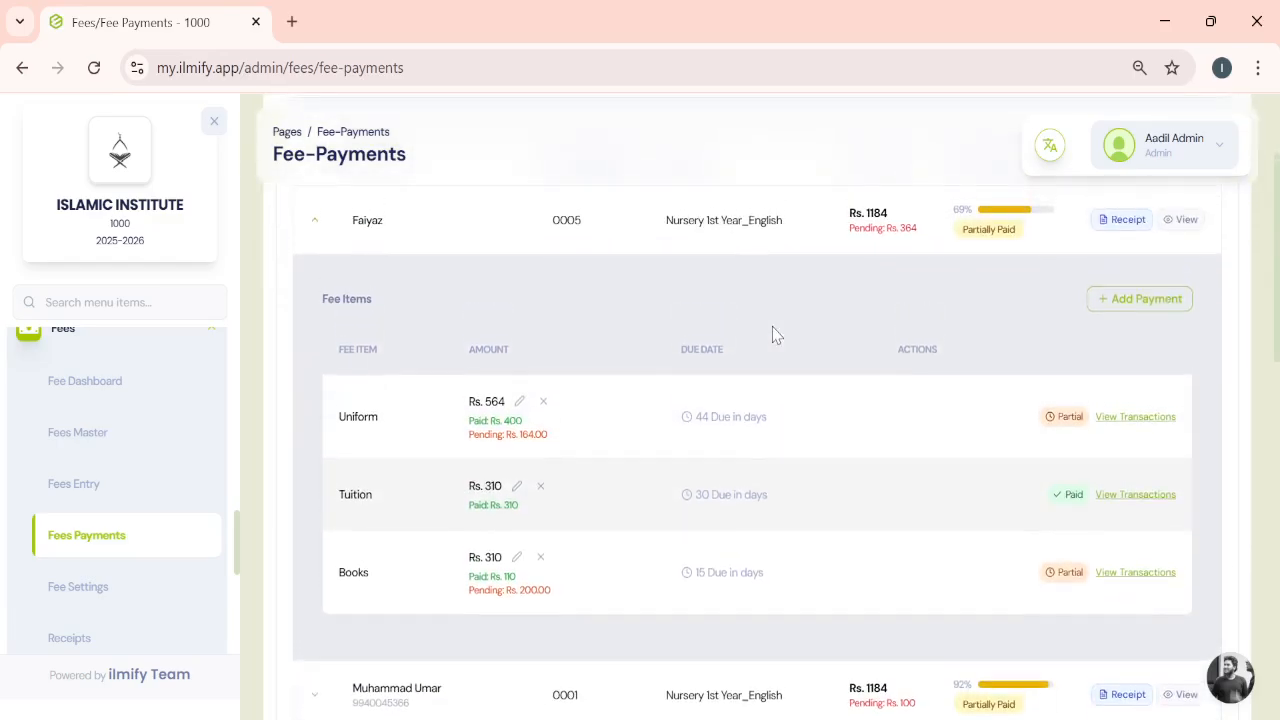
left_click(1157, 300)
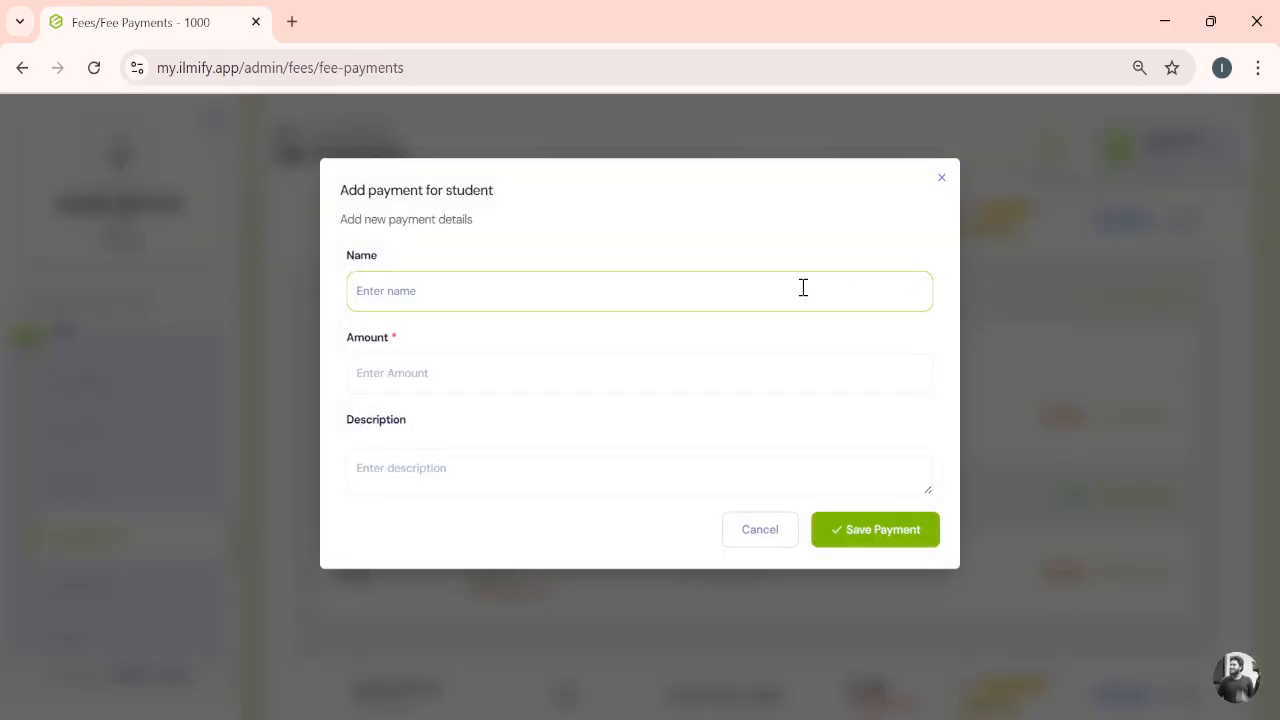
left_click(865, 375)
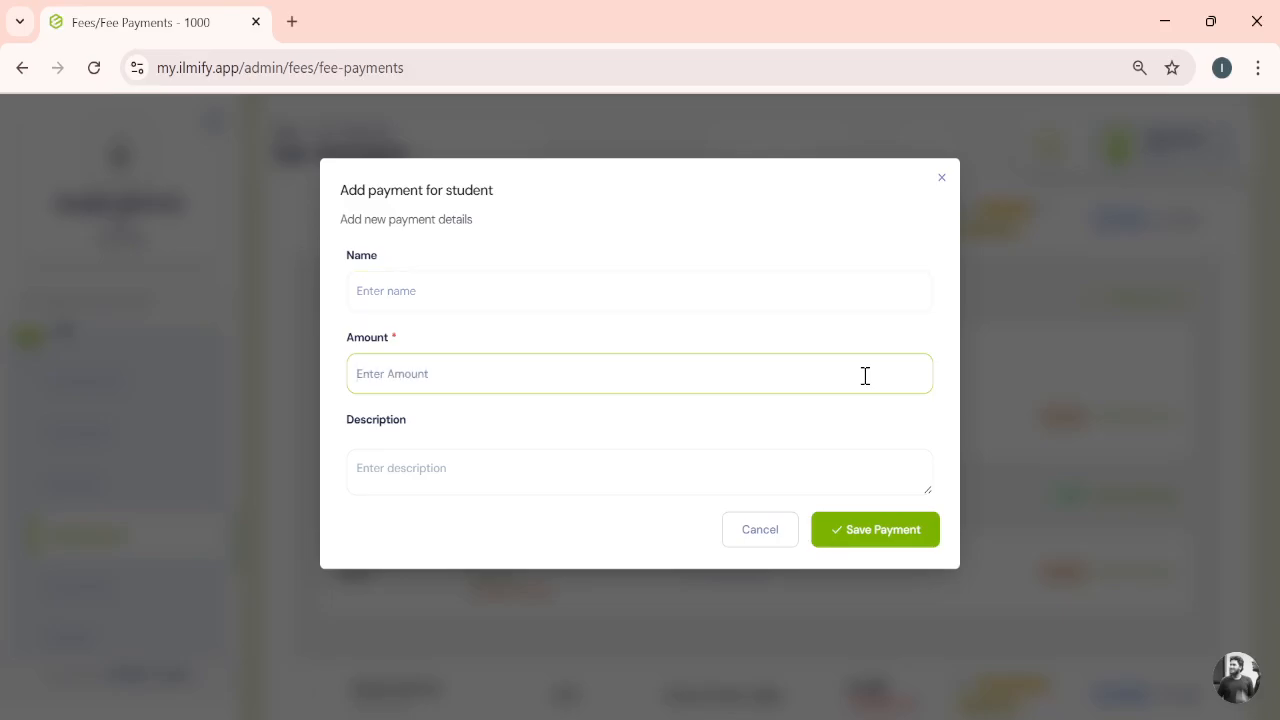
left_click(915, 478)
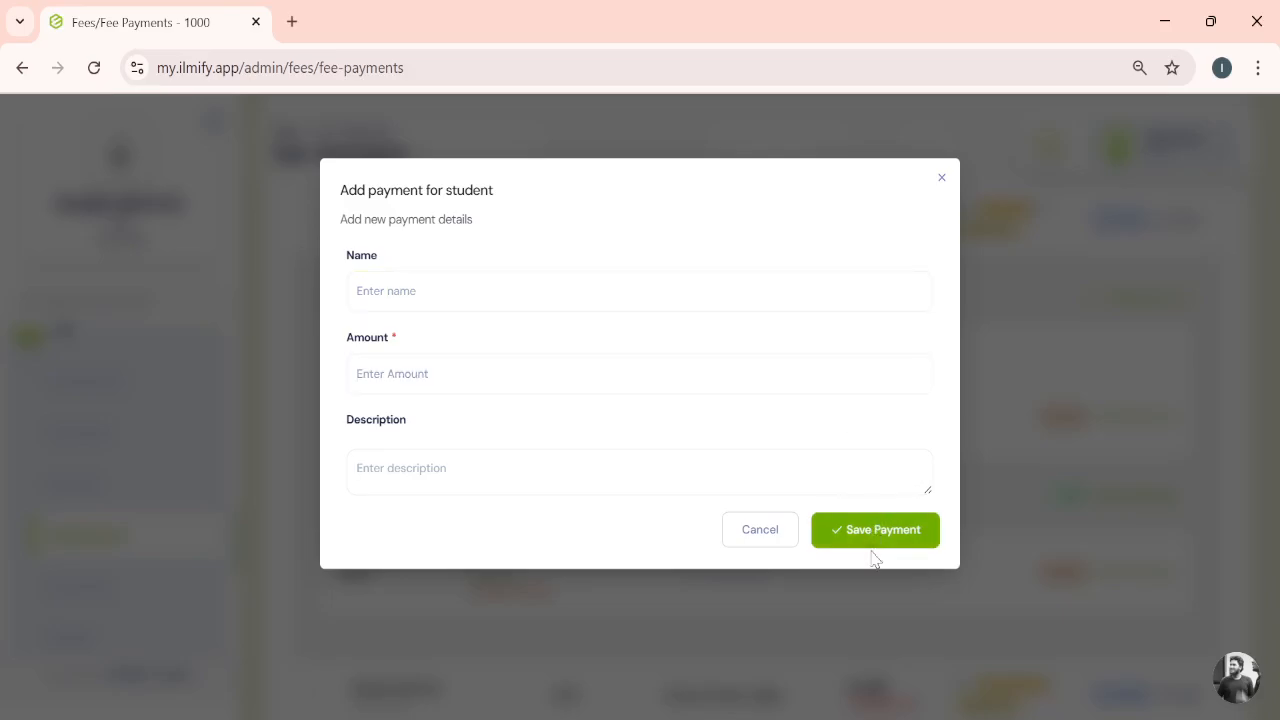
left_click(762, 529)
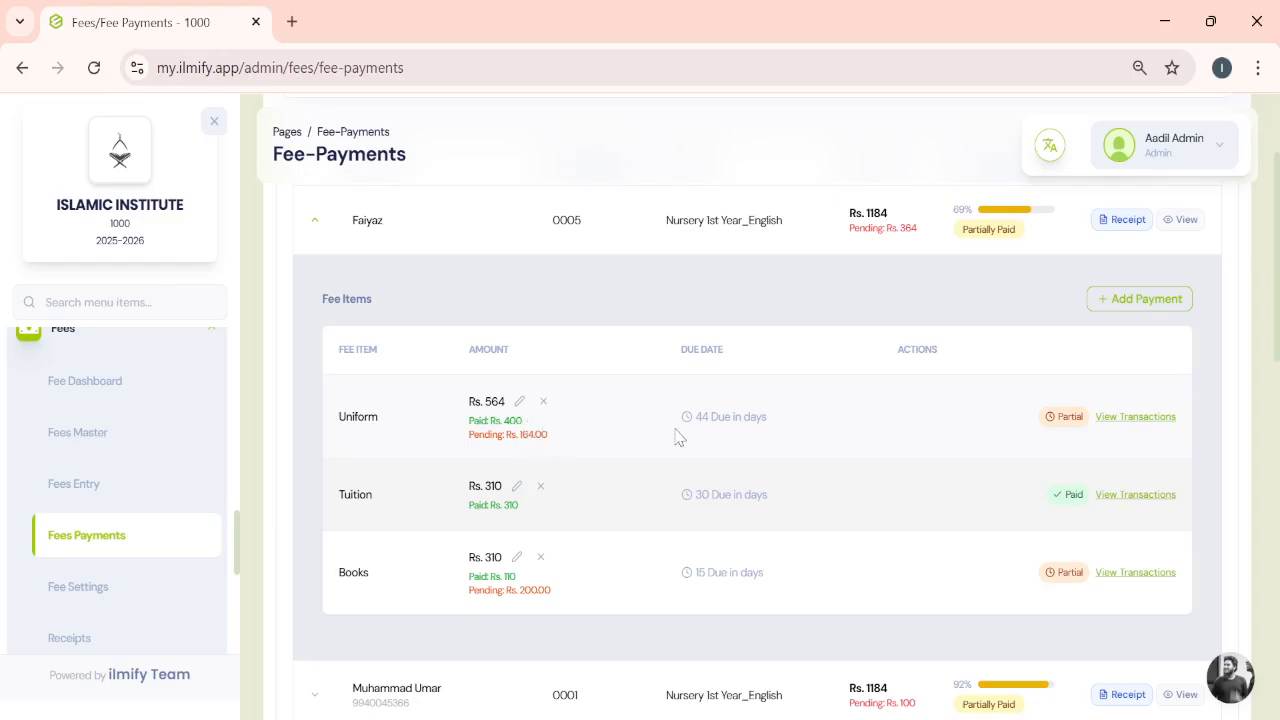
- View the transactions of Faiyaz's Uniform fee item and collapse the record
left_click(1136, 417)
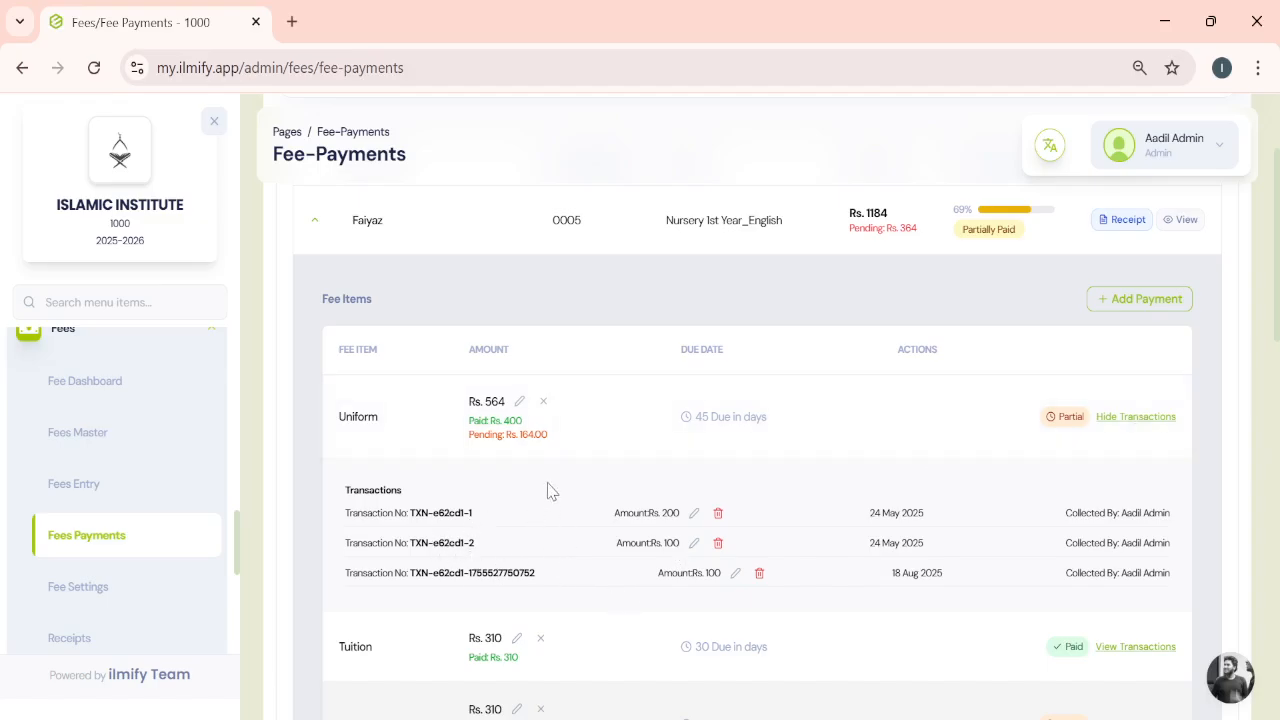
scroll(547, 488, "down", 2)
scroll(547, 488, "down", 3)
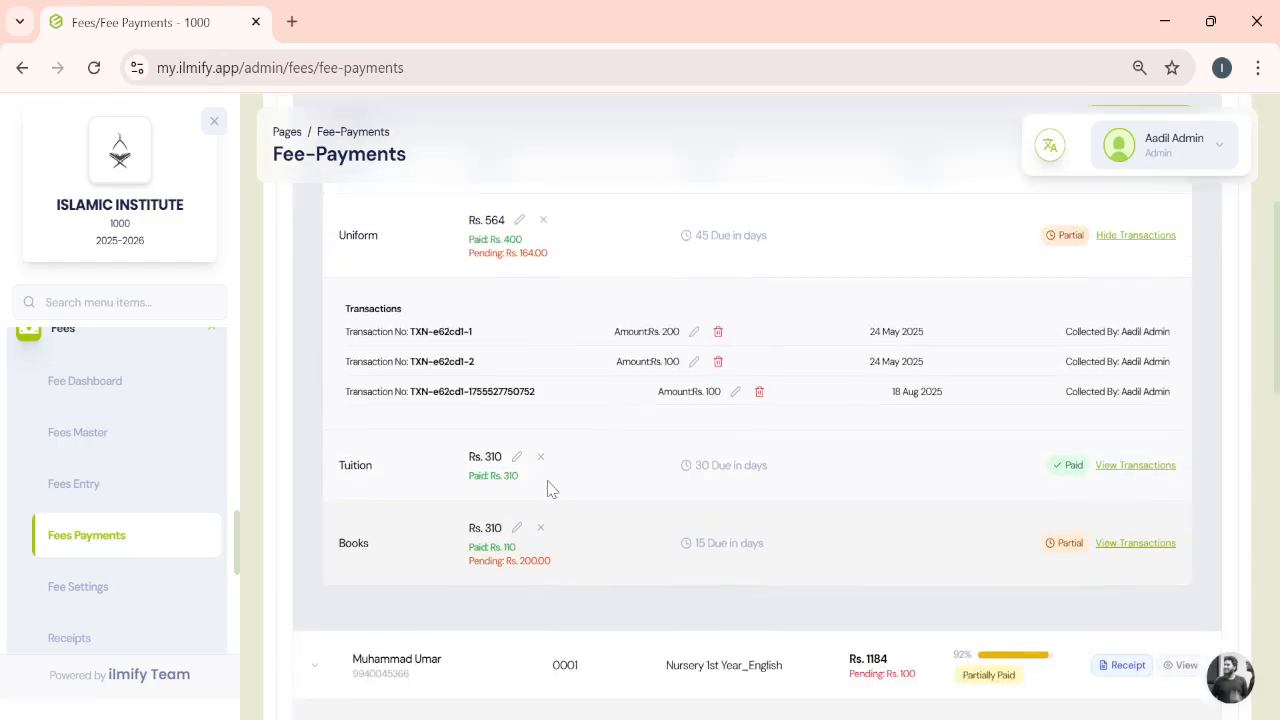
scroll(547, 488, "up", 3)
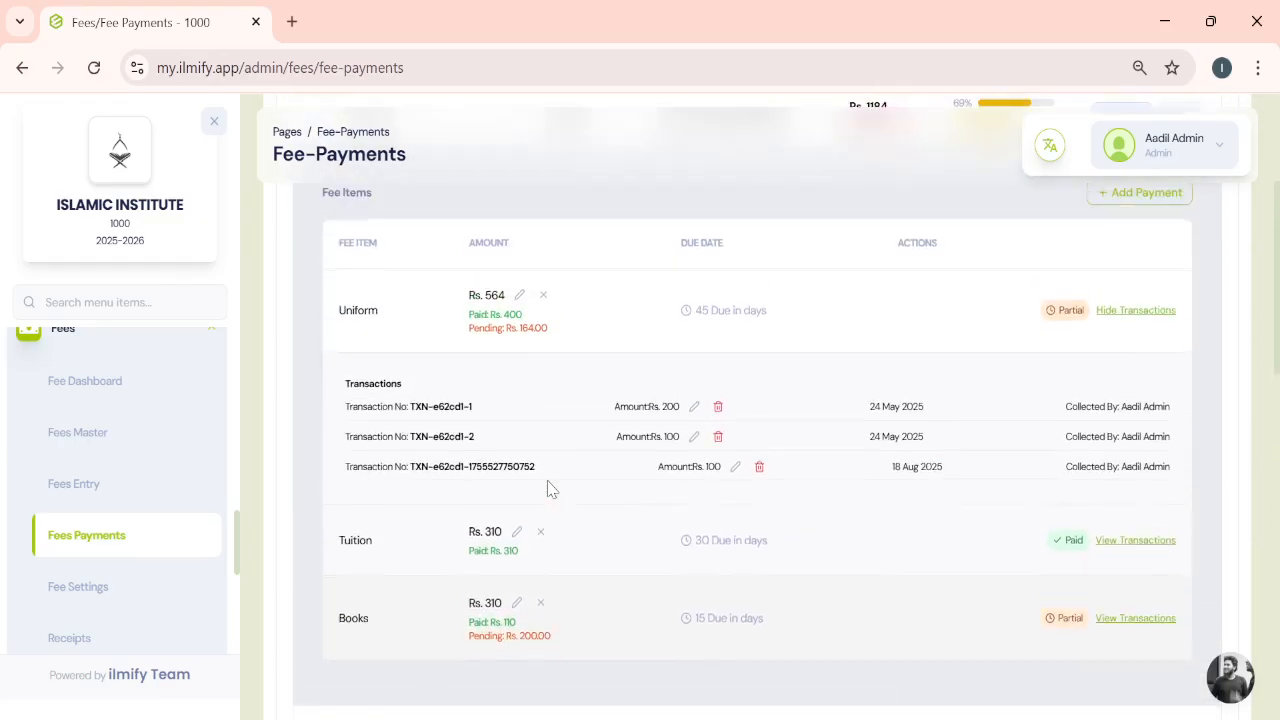
scroll(371, 303, "up", 2)
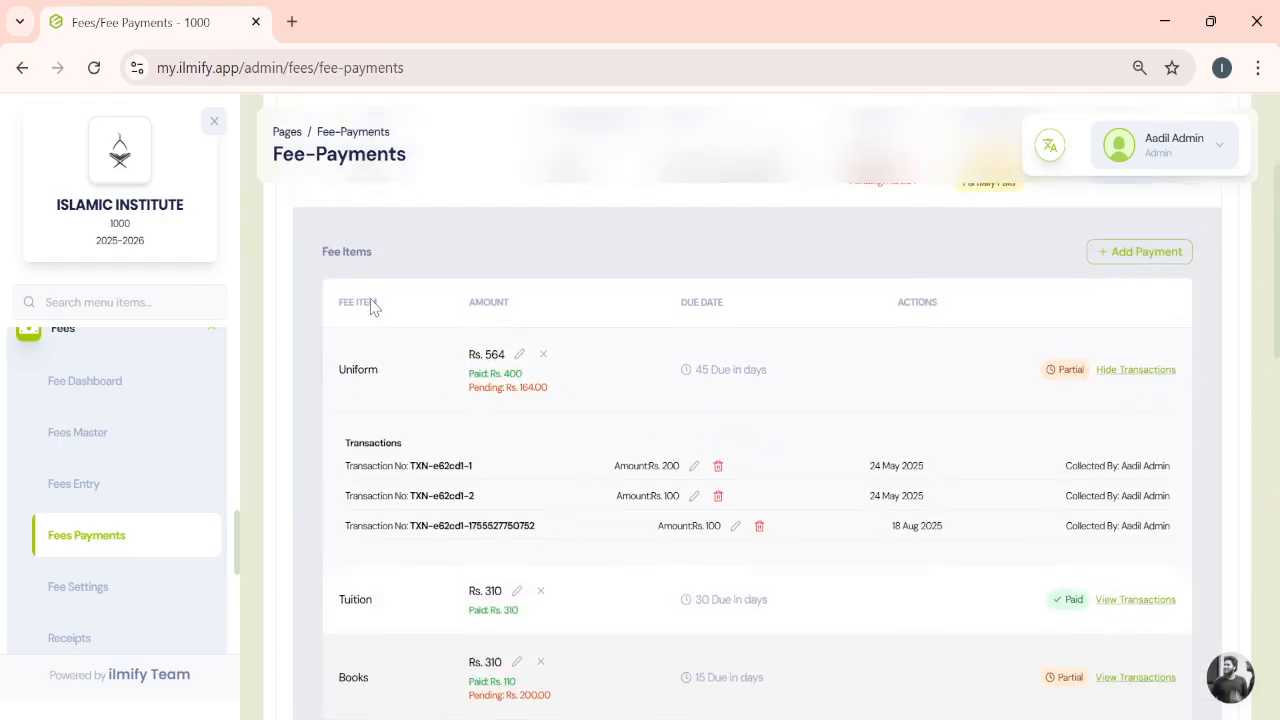
left_click(371, 265)
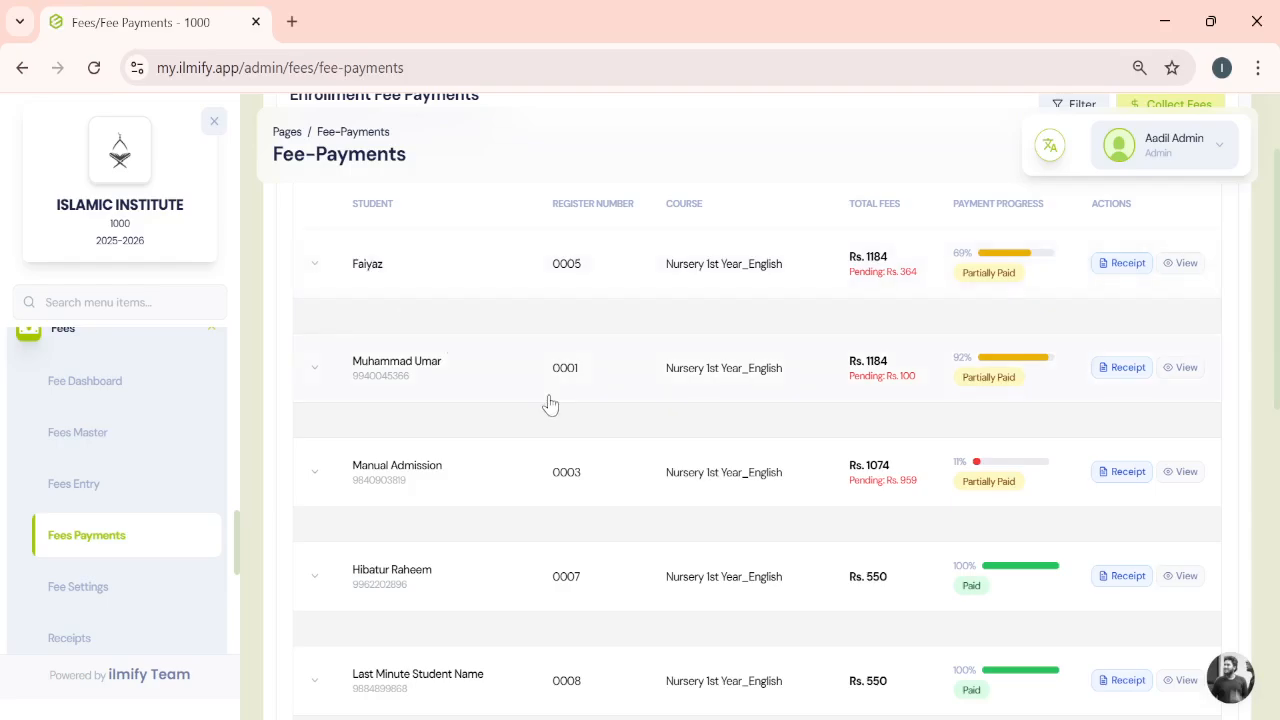
scroll(549, 403, "down", 3)
scroll(549, 401, "up", 5)
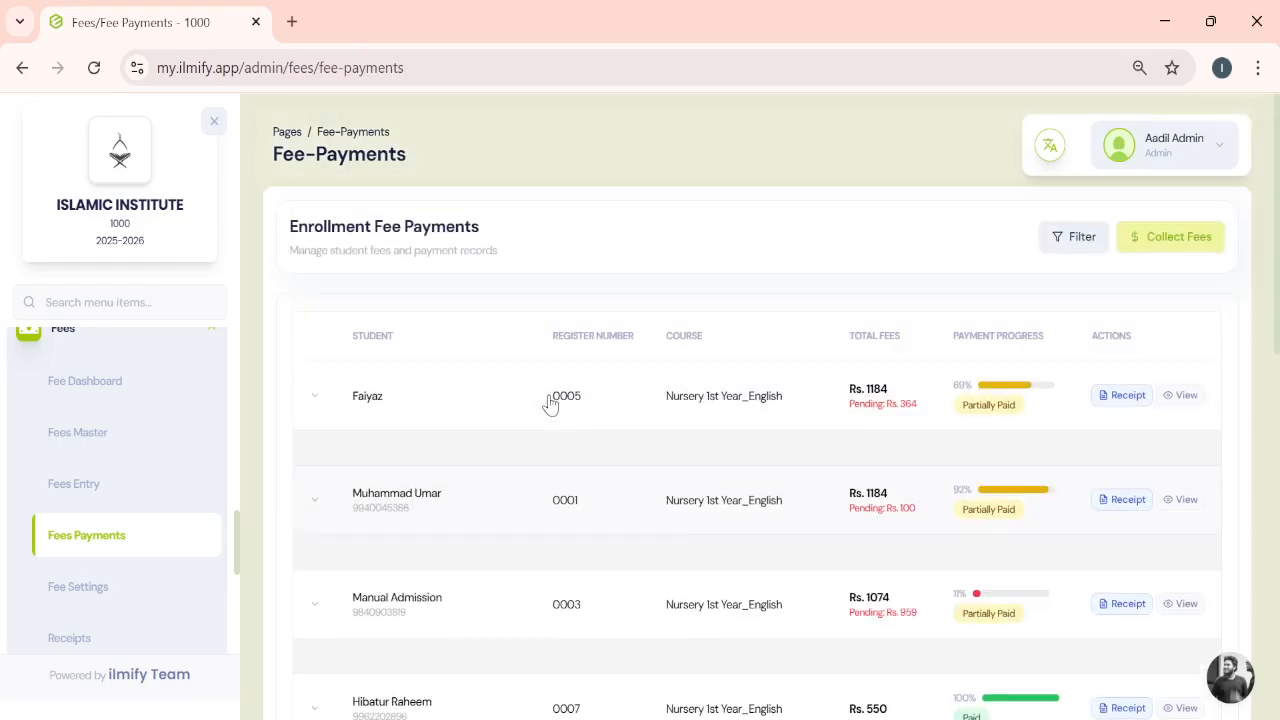
left_click(1069, 247)
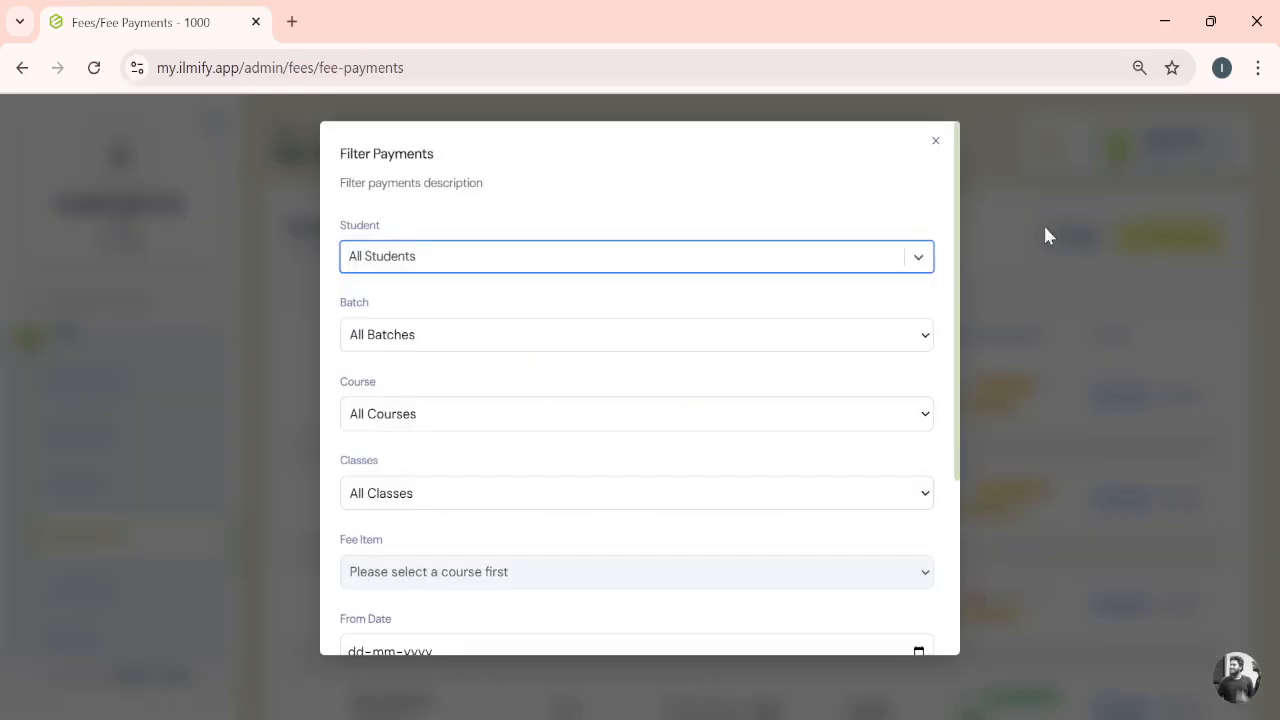
left_click(937, 142)
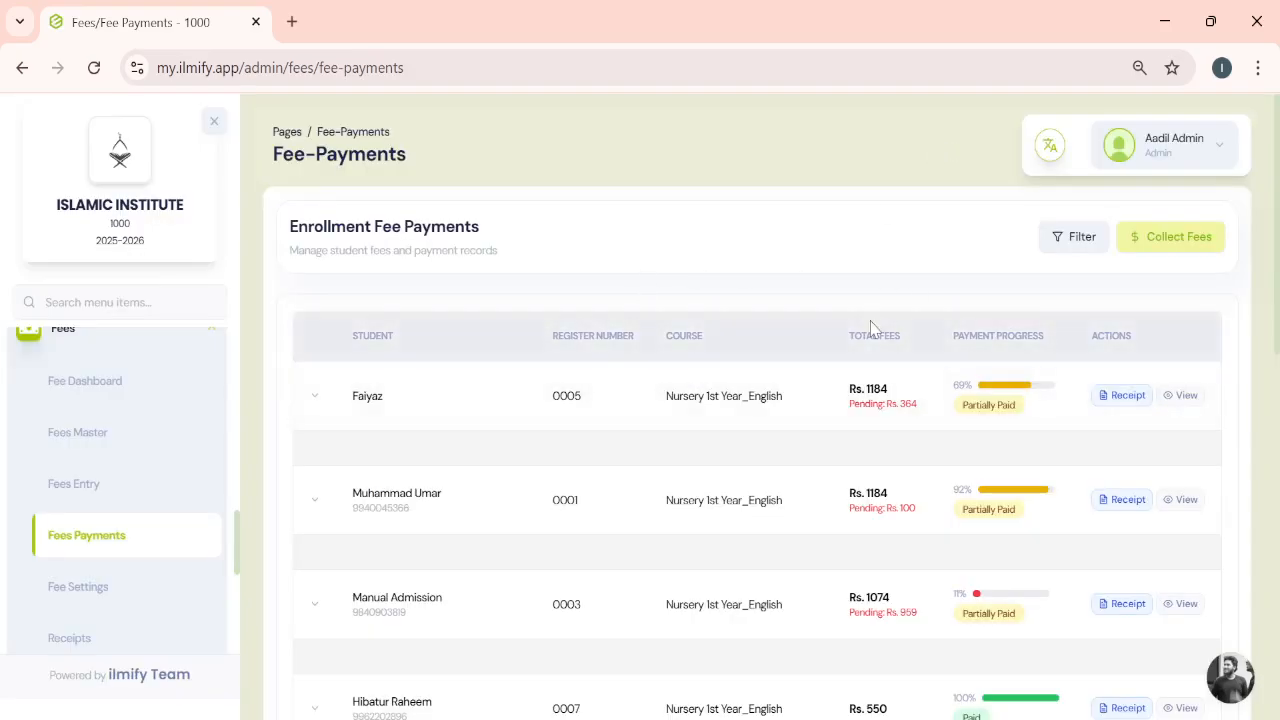
- Open Faiyaz's Collect Fees page and review the fee item breakdown
left_click(1185, 400)
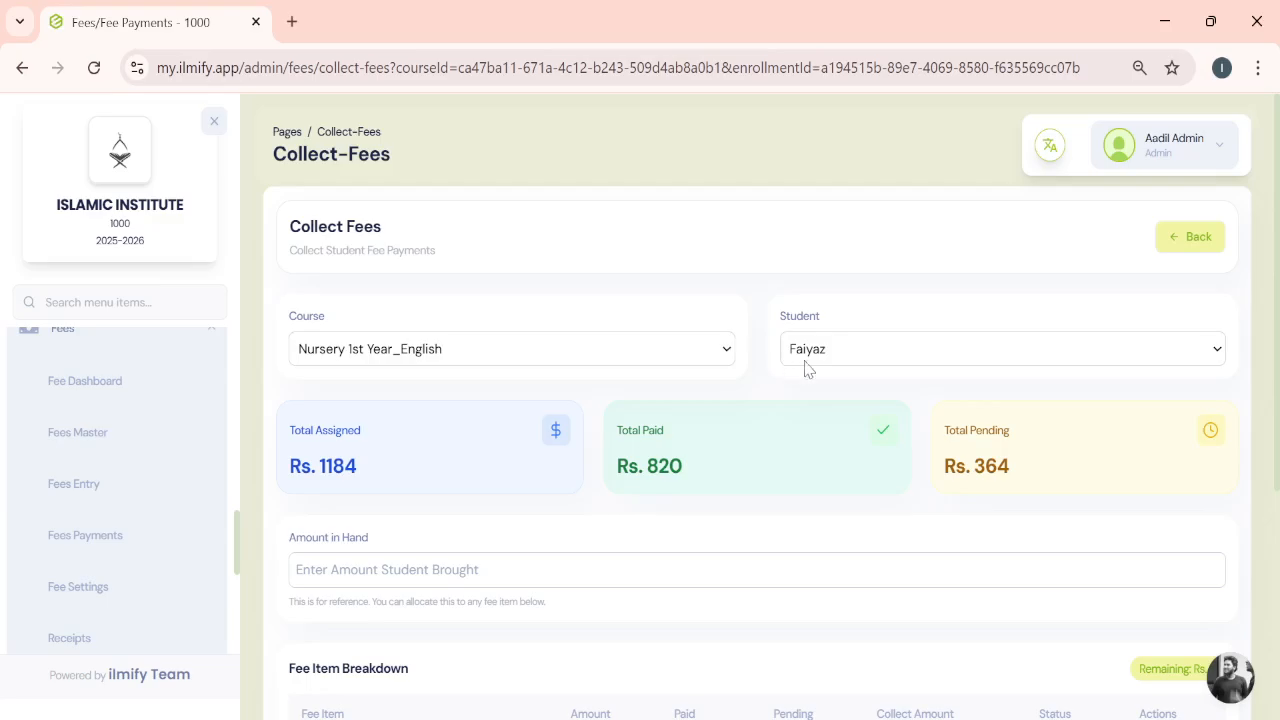
scroll(723, 657, "down", 2)
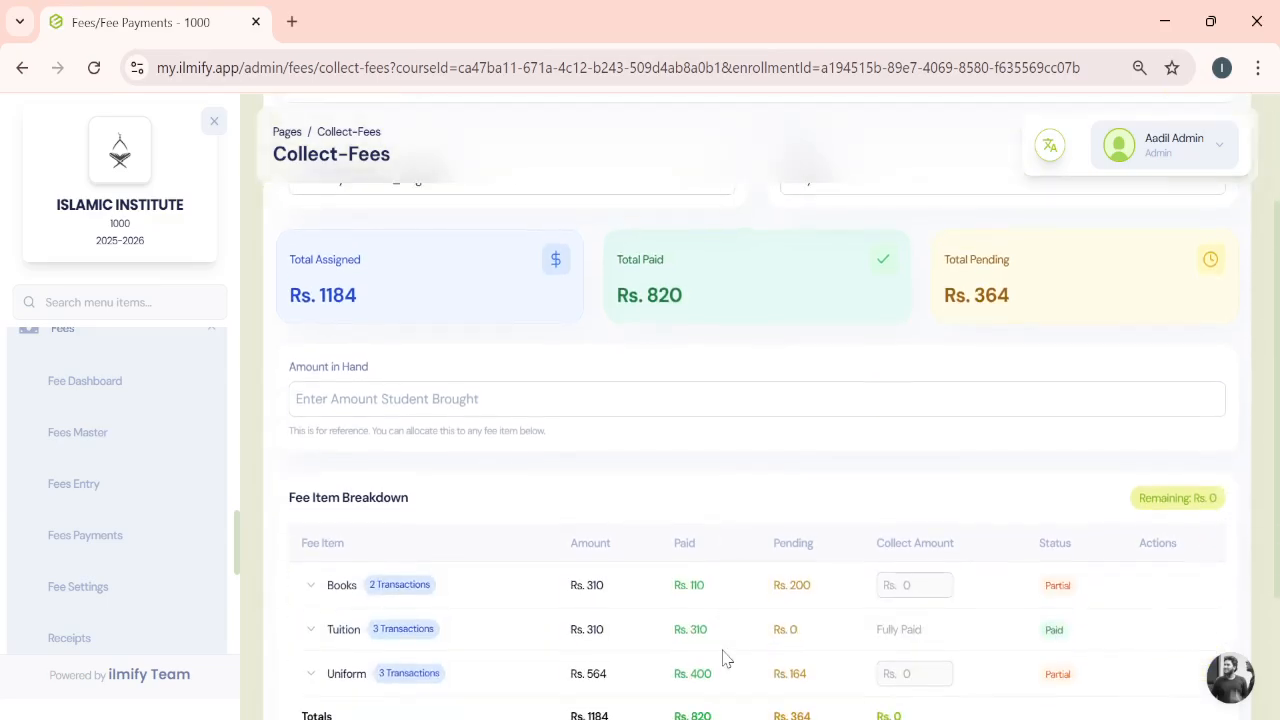
scroll(723, 657, "up", 2)
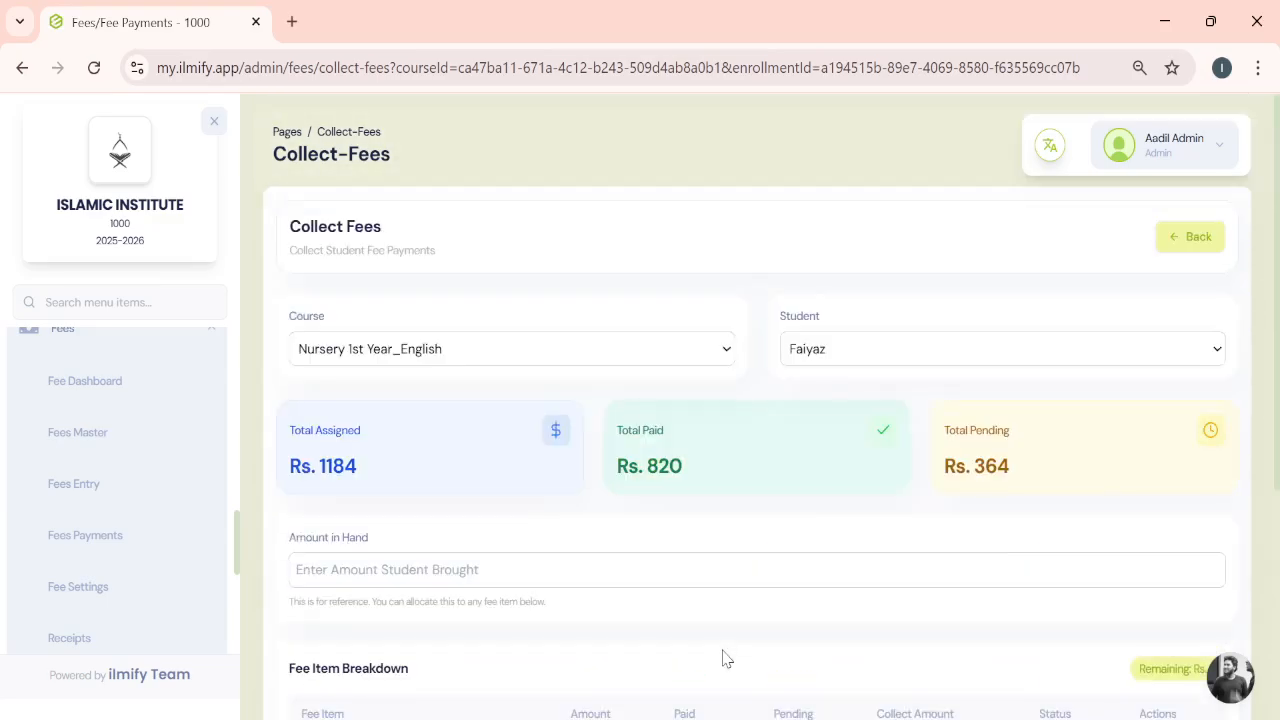
left_click(660, 364)
scroll(794, 606, "down", 2)
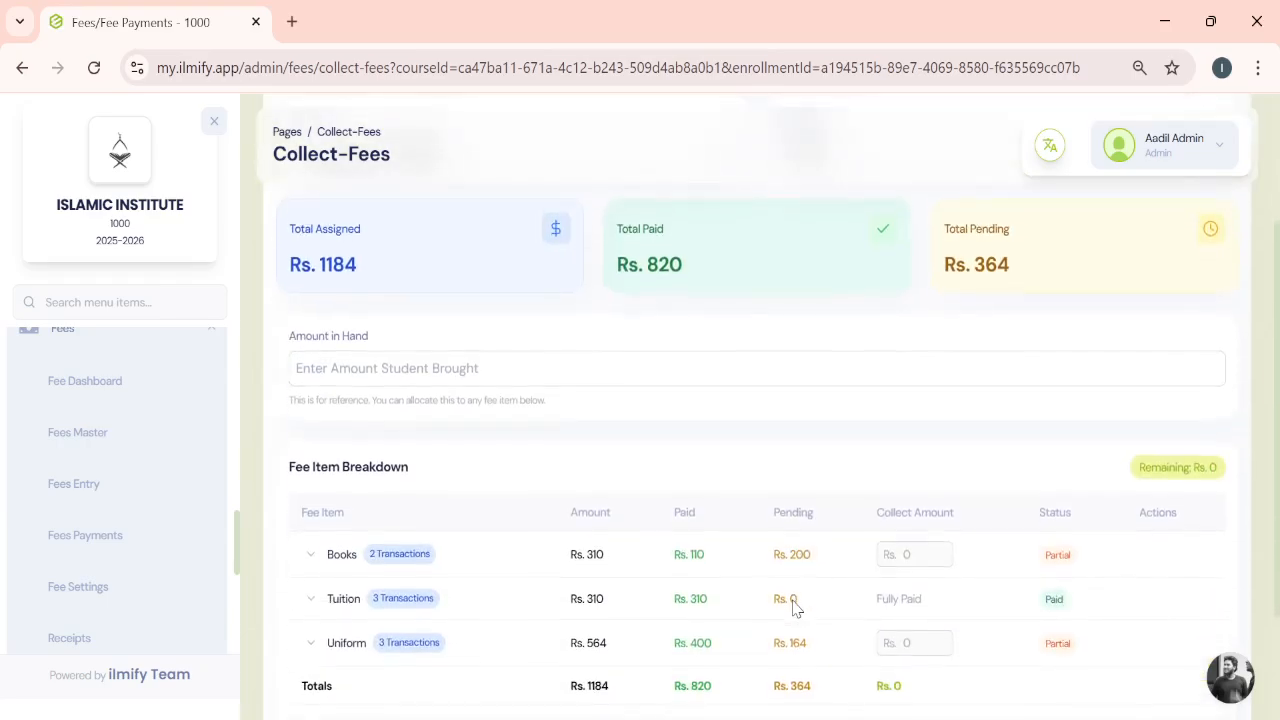
scroll(794, 606, "down", 2)
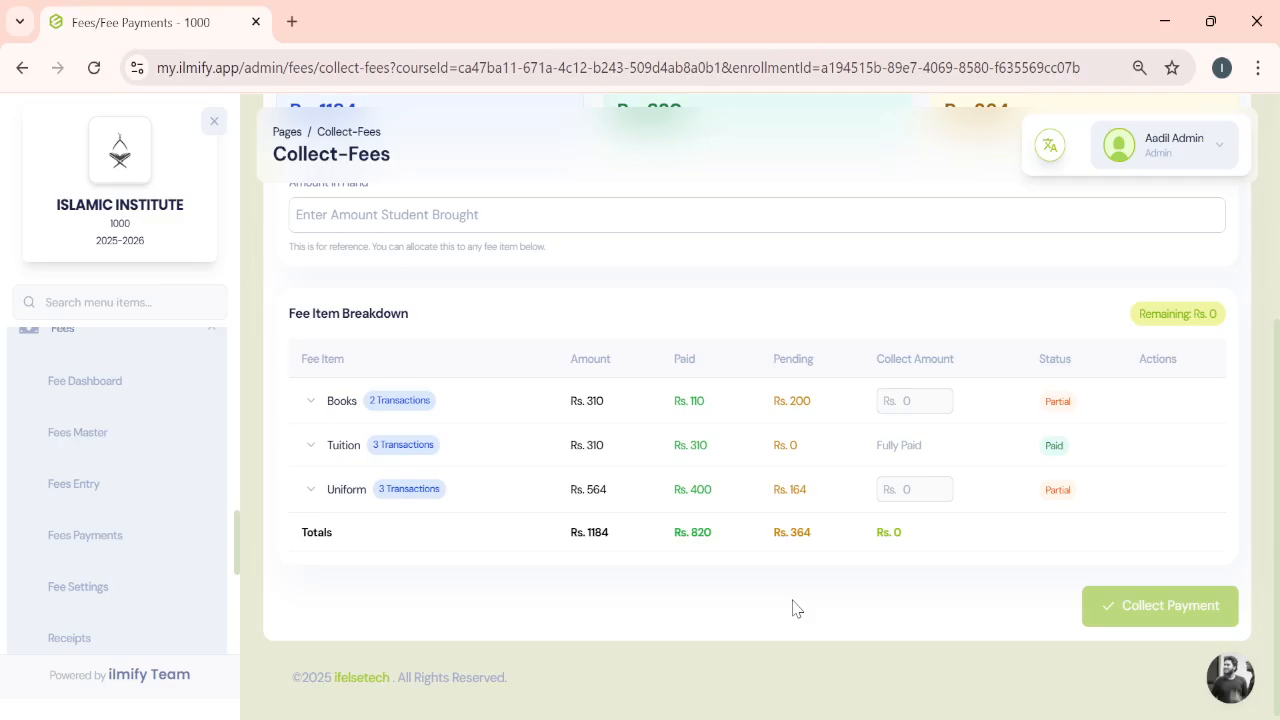
scroll(497, 437, "up", 1)
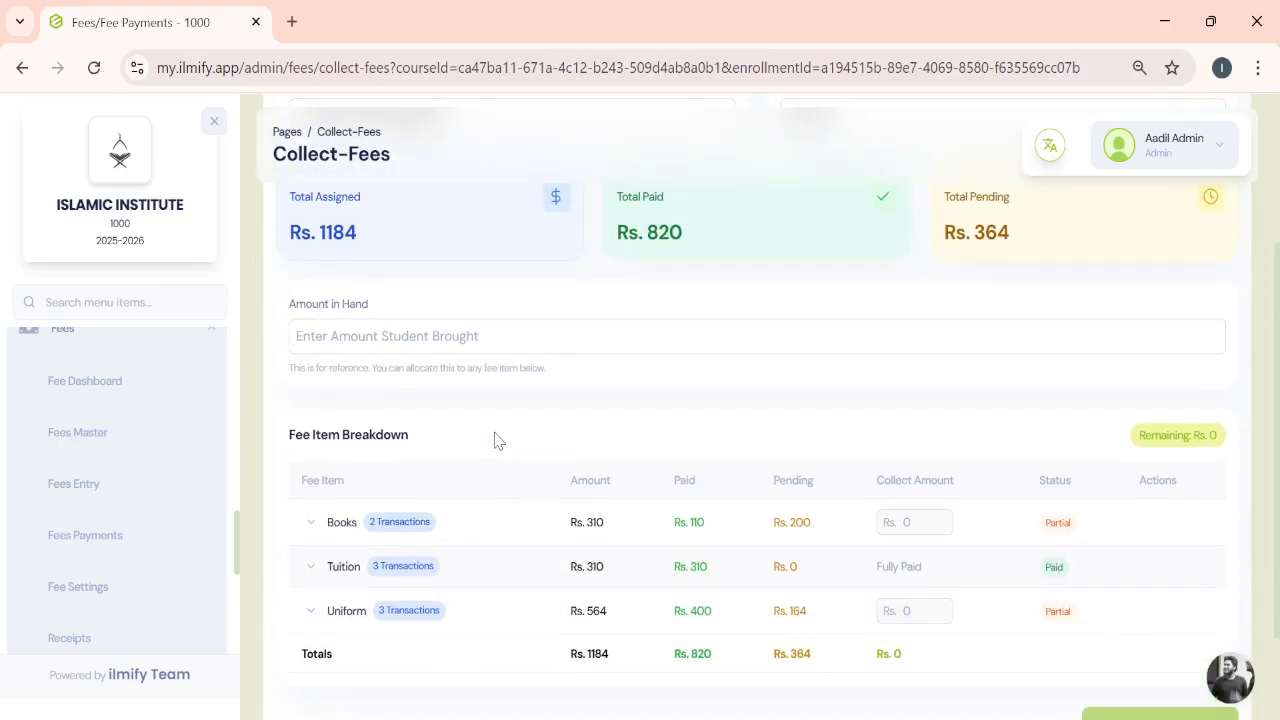
scroll(497, 437, "up", 1)
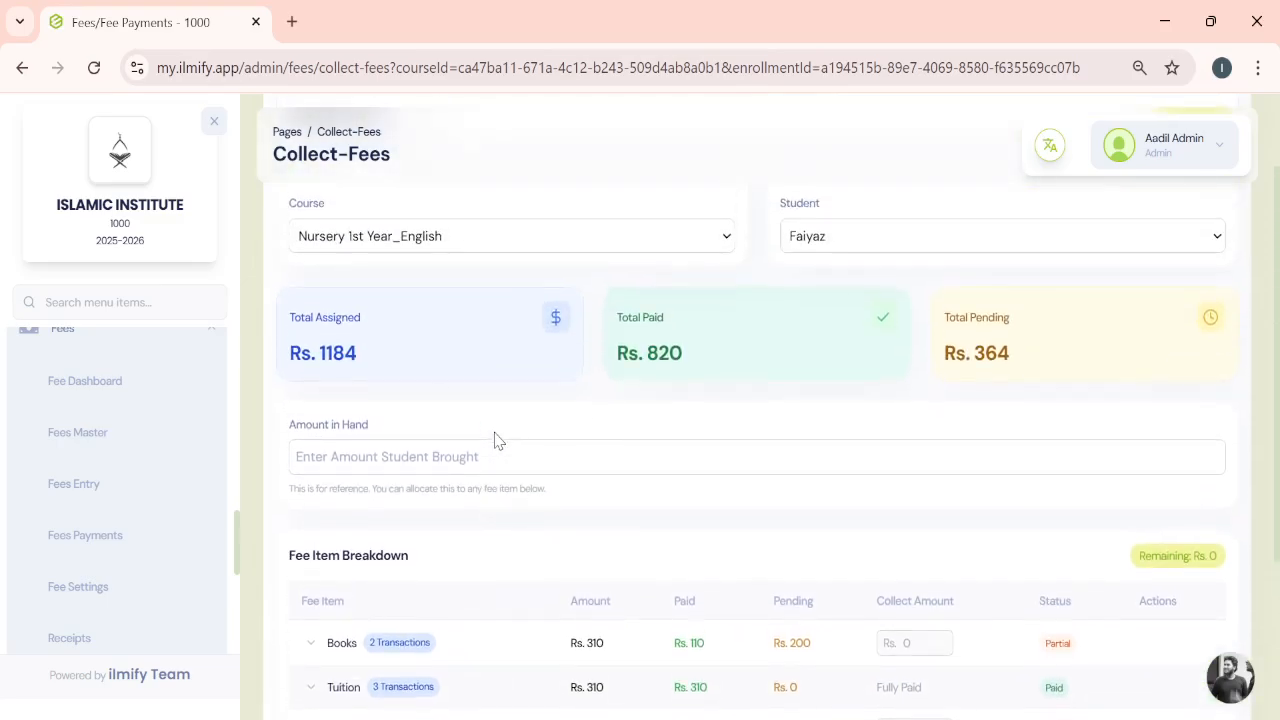
- Review the fee configuration and banking details in Fee Settings and return to Fees Payments
left_click(72, 590)
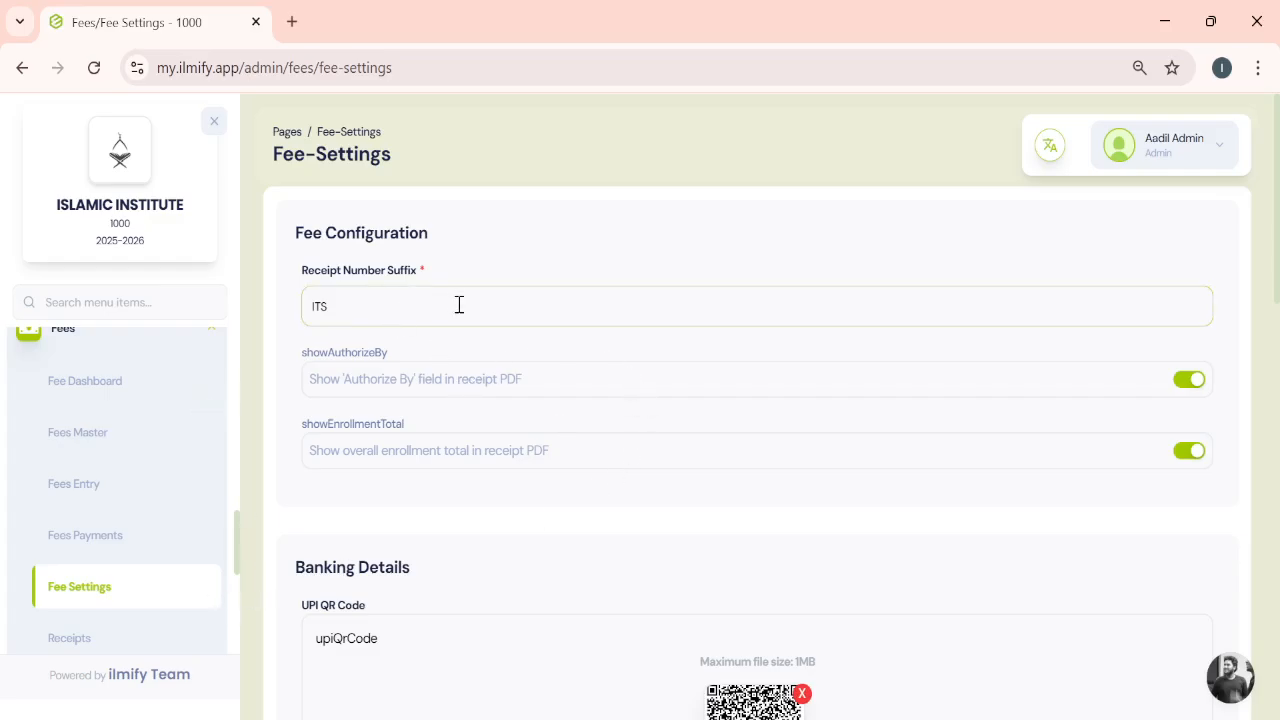
scroll(459, 305, "down", 1)
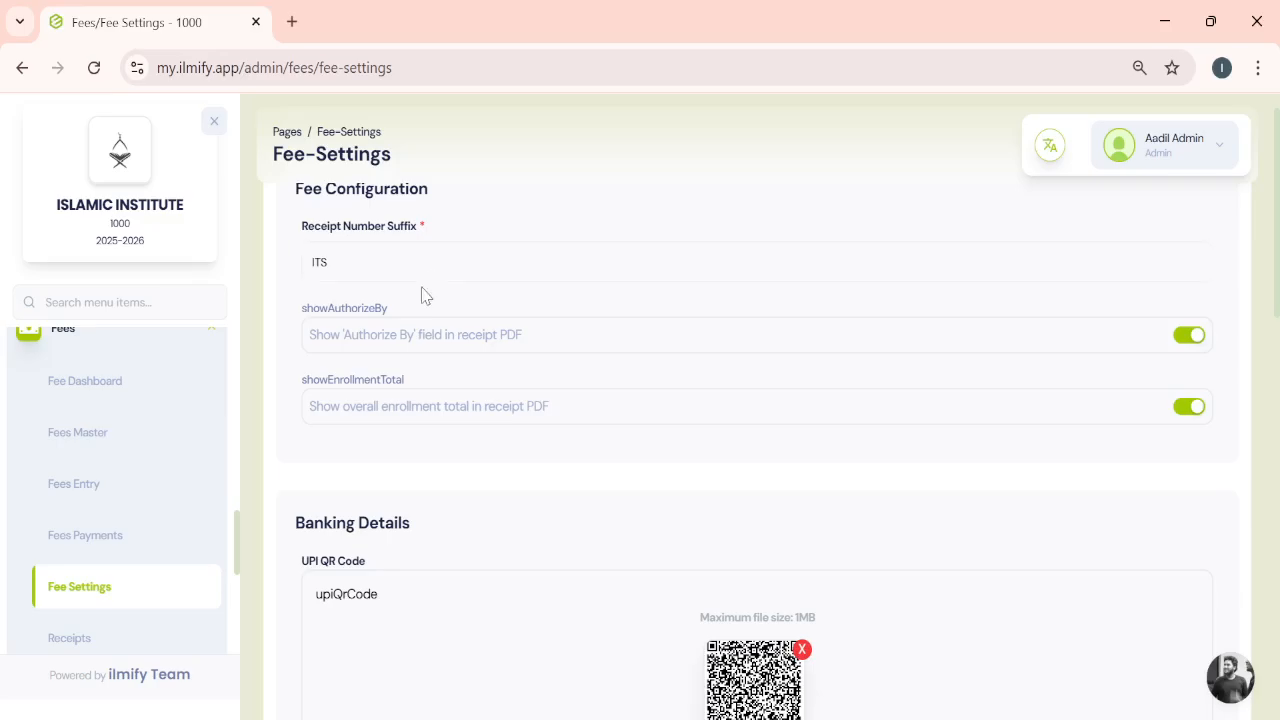
scroll(485, 366, "down", 2)
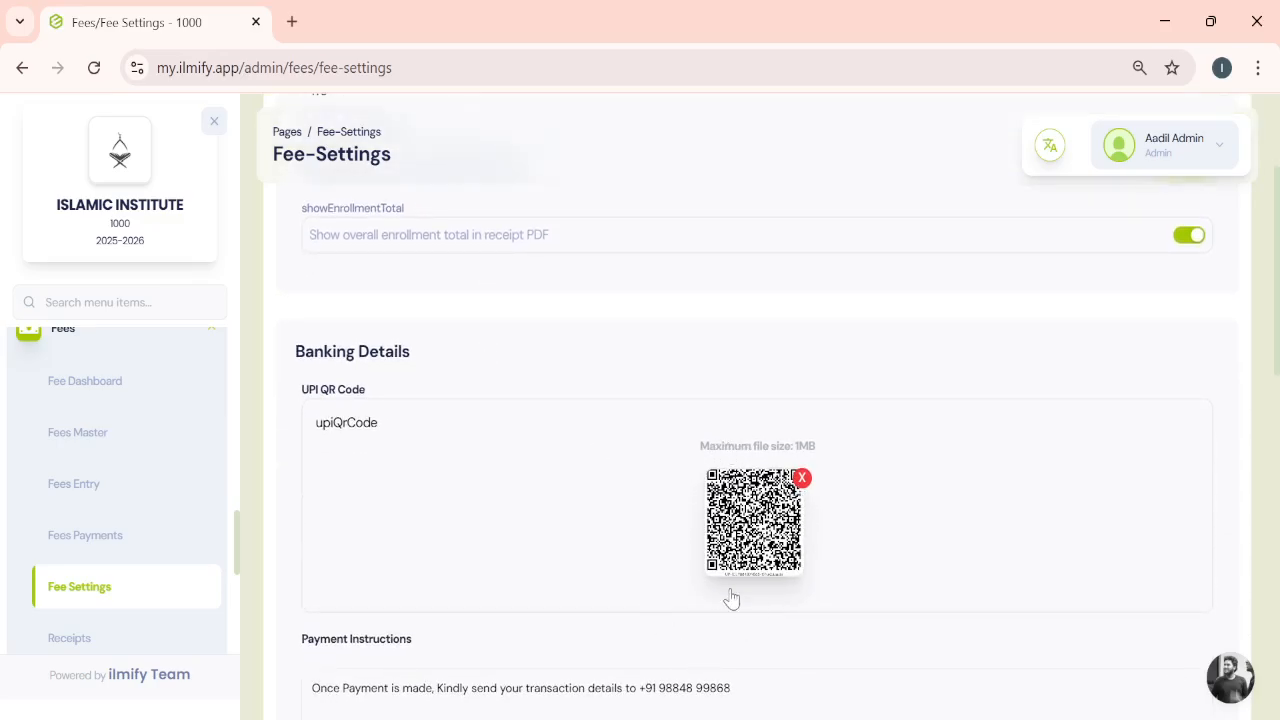
scroll(643, 563, "up", 2)
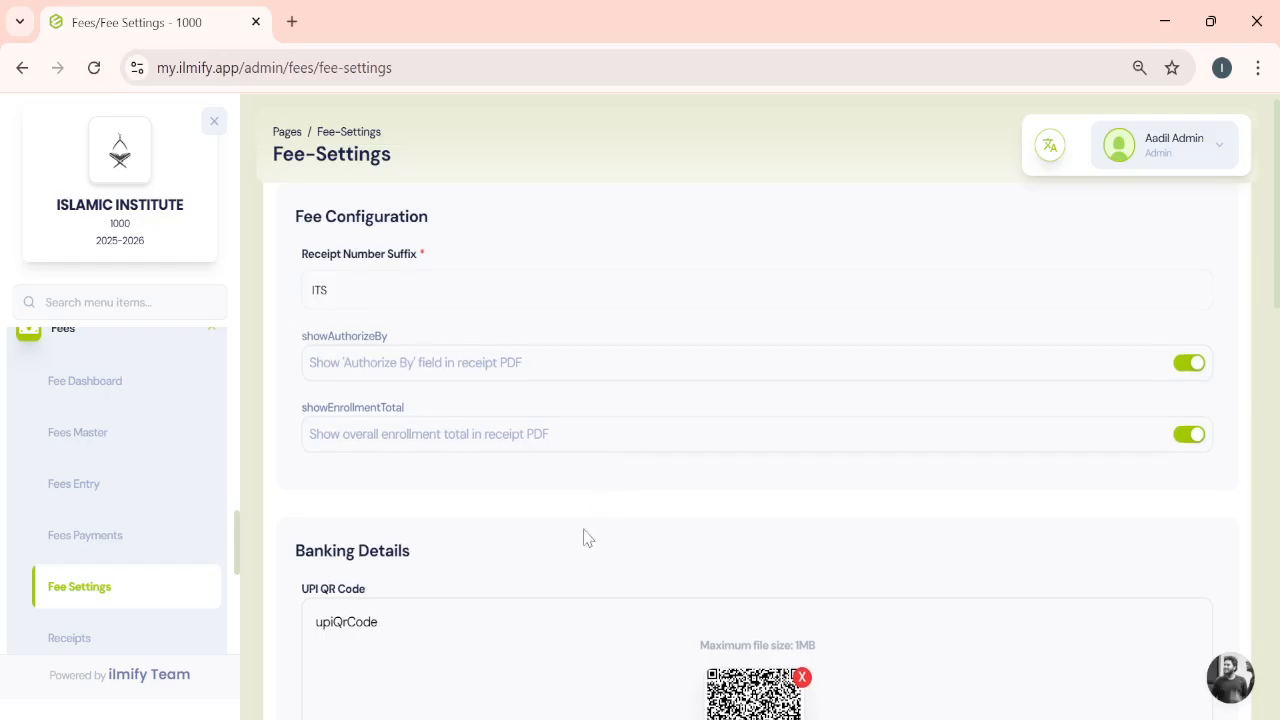
scroll(583, 540, "down", 4)
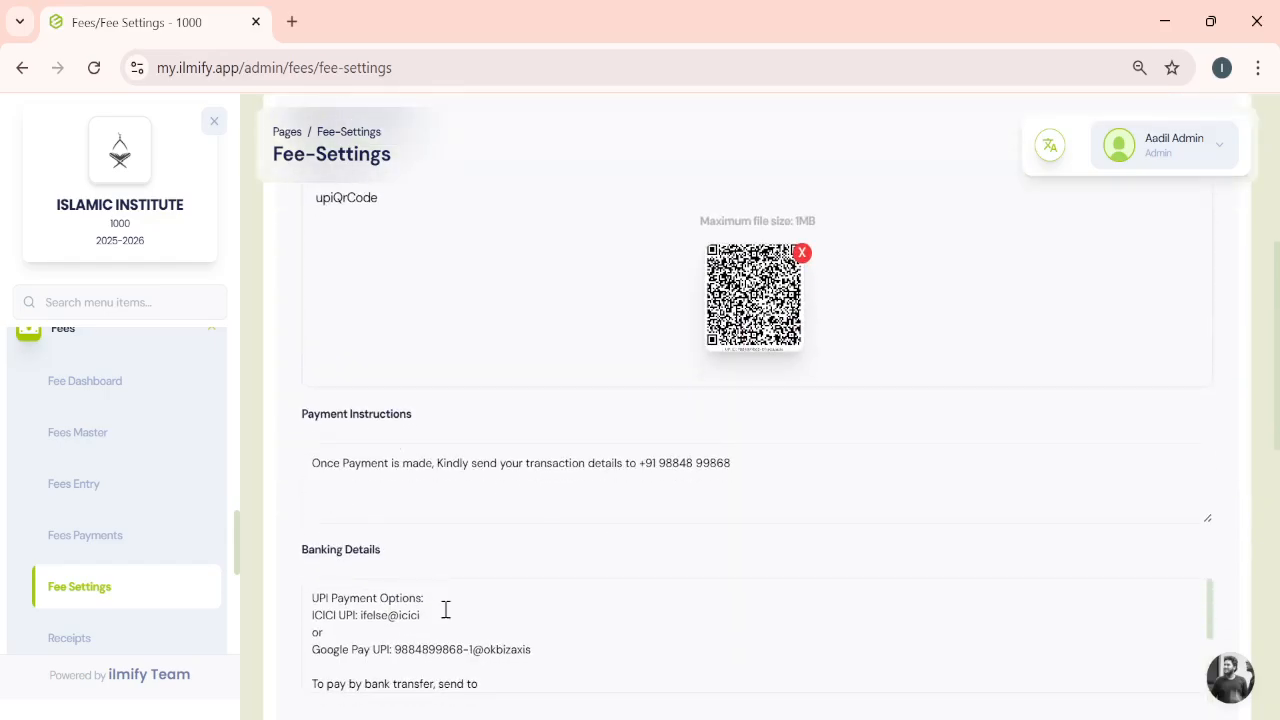
scroll(443, 608, "down", 1)
scroll(446, 608, "up", 1)
scroll(473, 511, "down", 3)
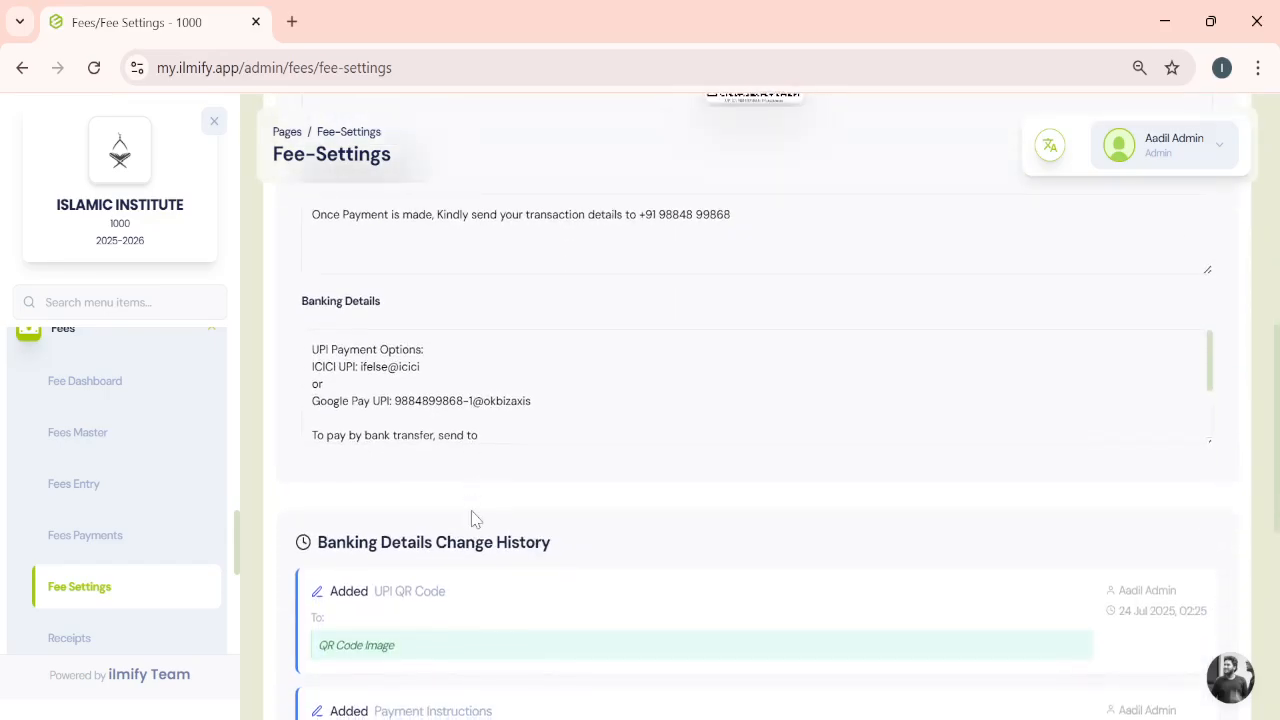
scroll(546, 367, "up", 1)
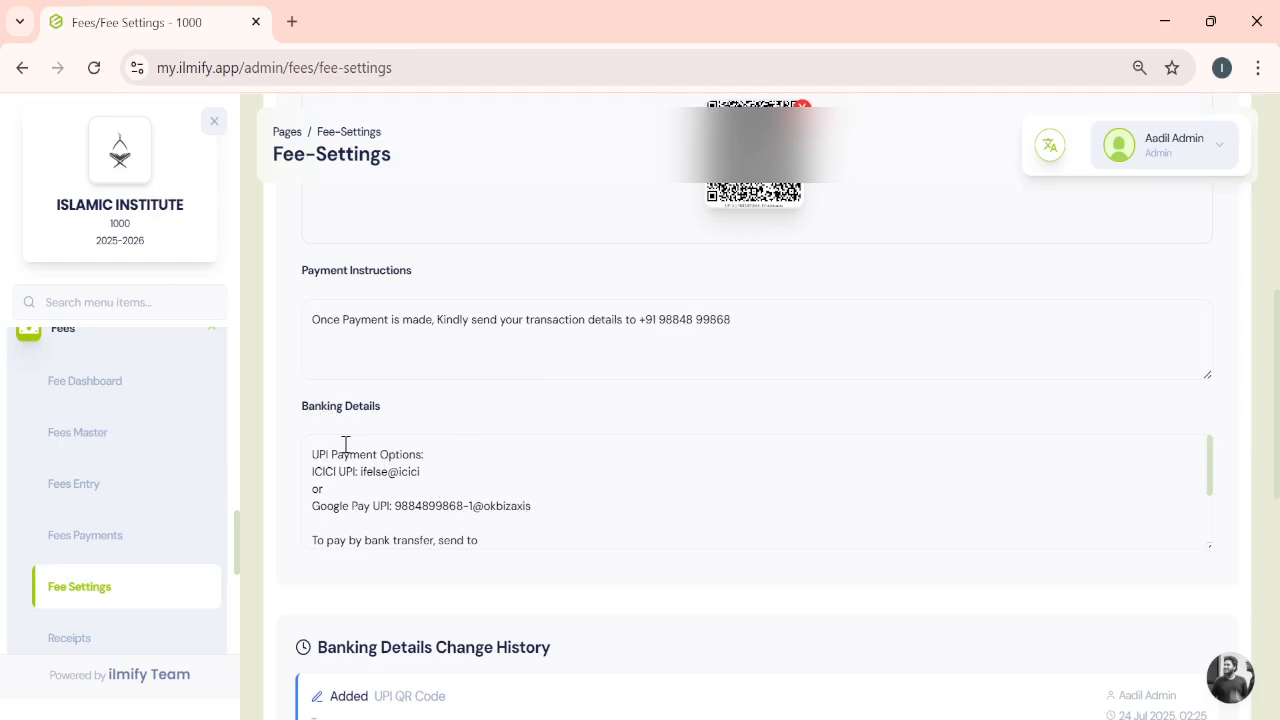
scroll(497, 483, "down", 1)
scroll(497, 483, "down", 2)
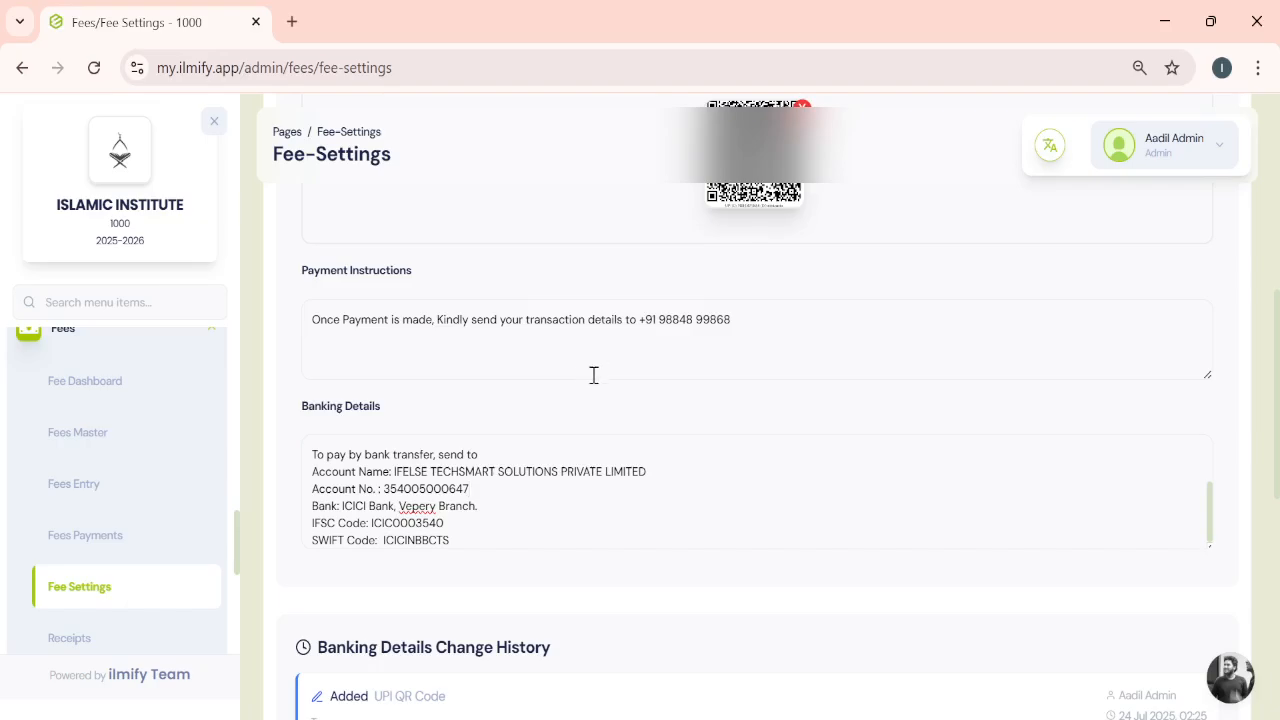
scroll(594, 374, "up", 5)
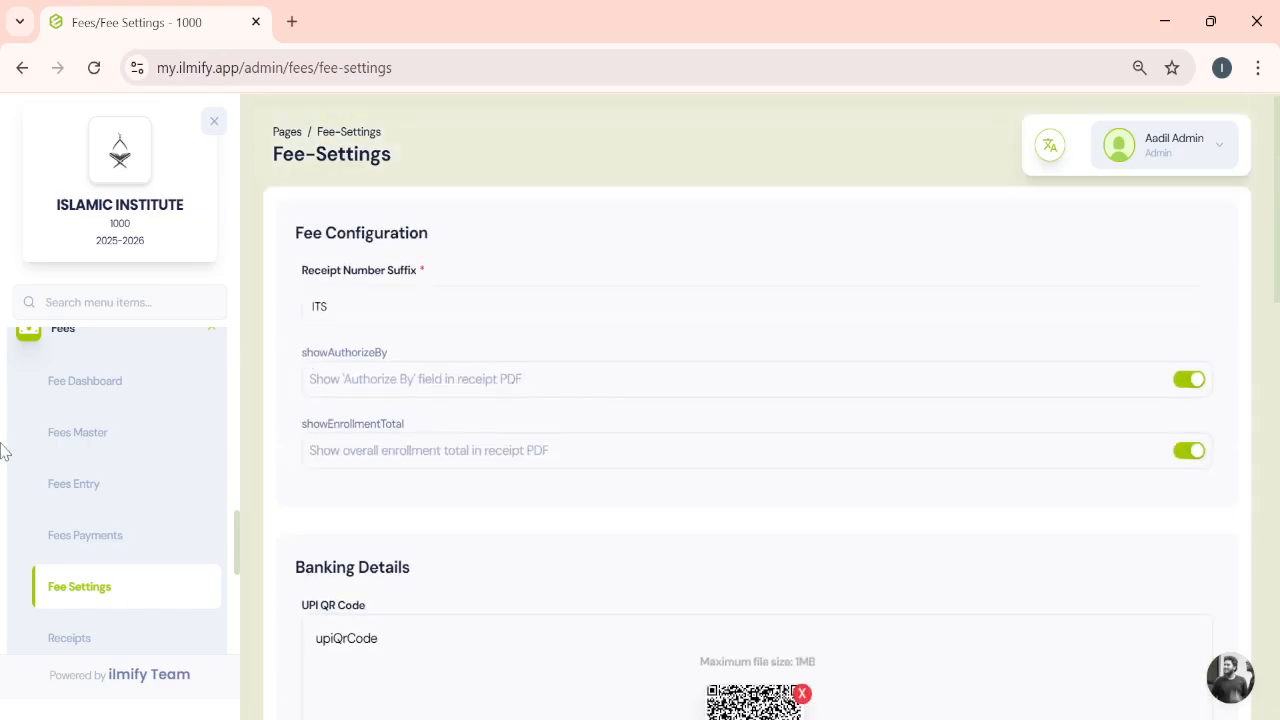
left_click(139, 542)
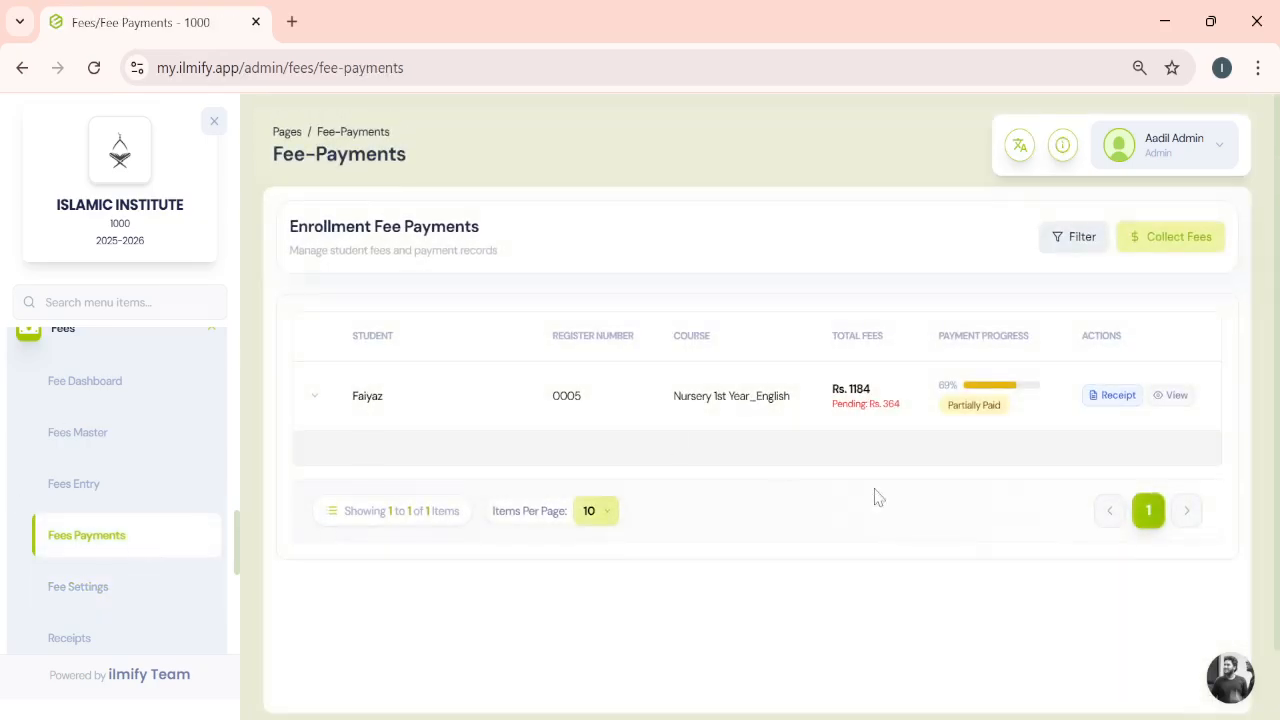